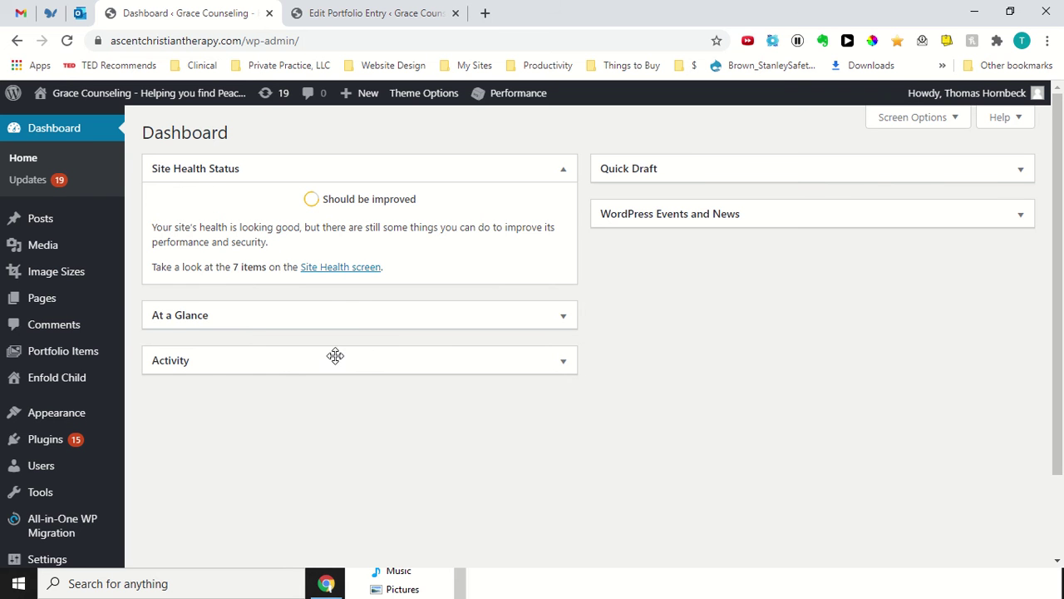
# - Open the Home page from the site's page list for editing
pyautogui.moveTo(49, 308)
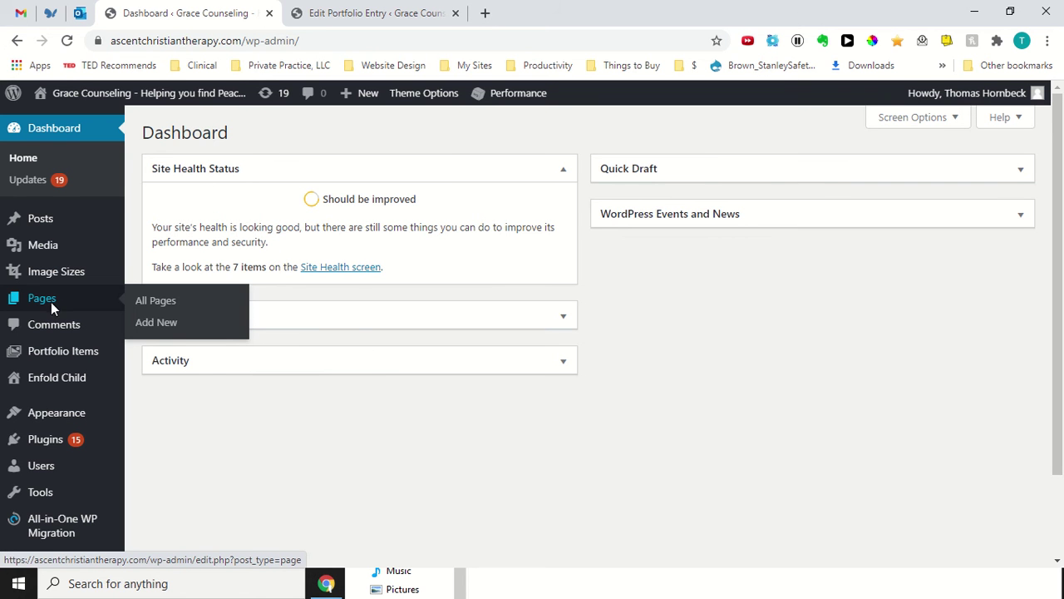
pyautogui.click(51, 306)
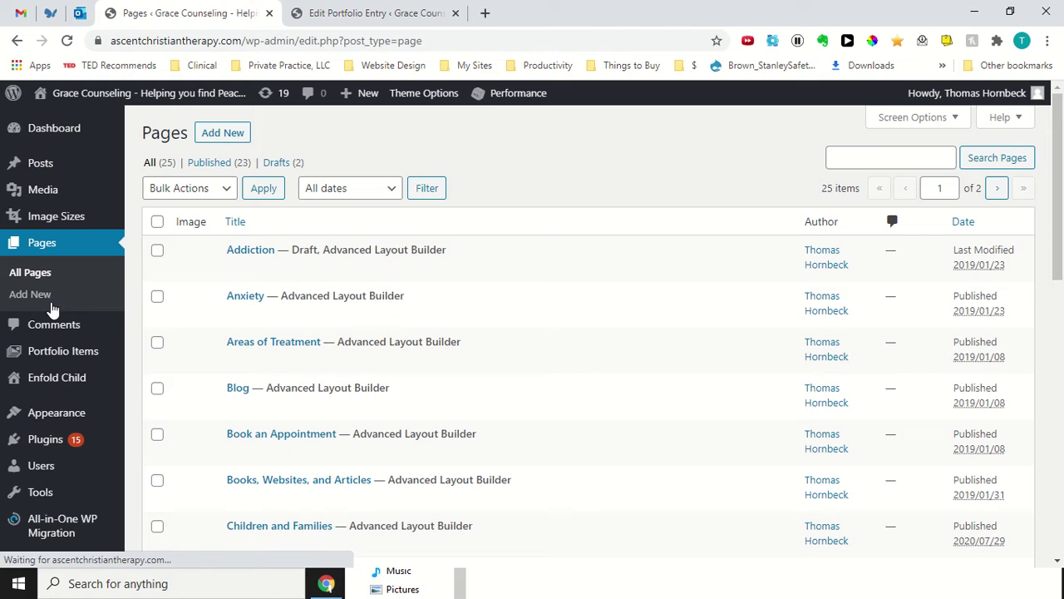
pyautogui.scroll(-1, 209, 326)
pyautogui.scroll(-3, 209, 320)
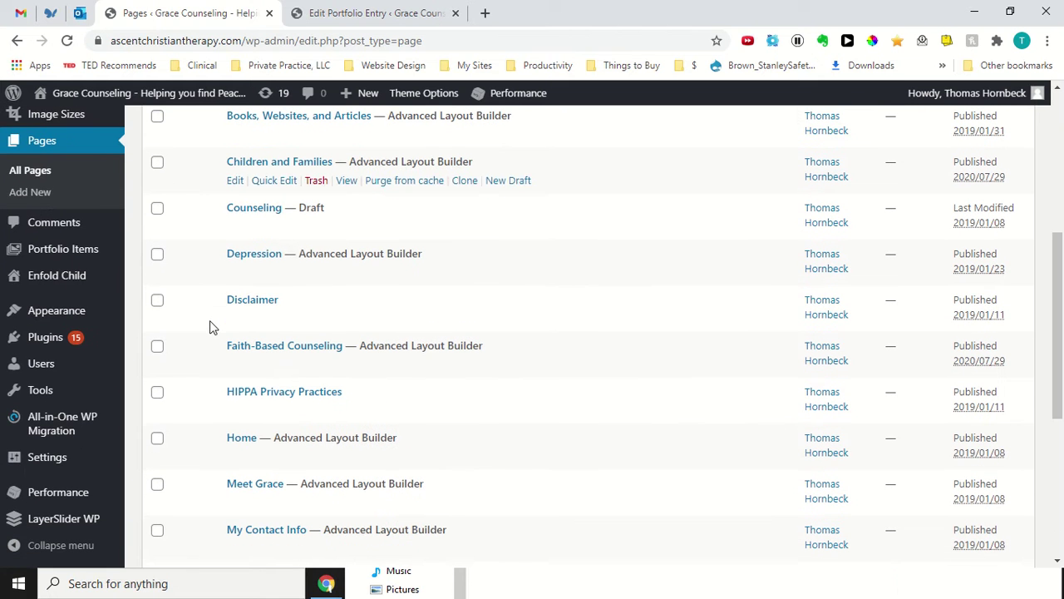
pyautogui.click(232, 445)
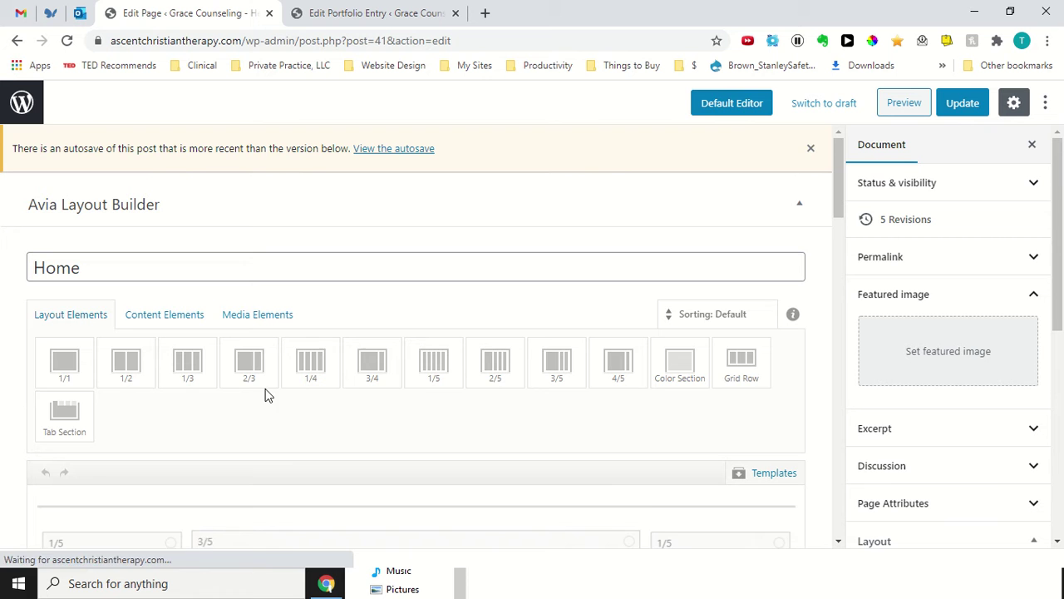
# - Open the settings of the logo image element in the 3/5 column of the Home page
pyautogui.scroll(-2, 333, 330)
pyautogui.scroll(-1, 341, 350)
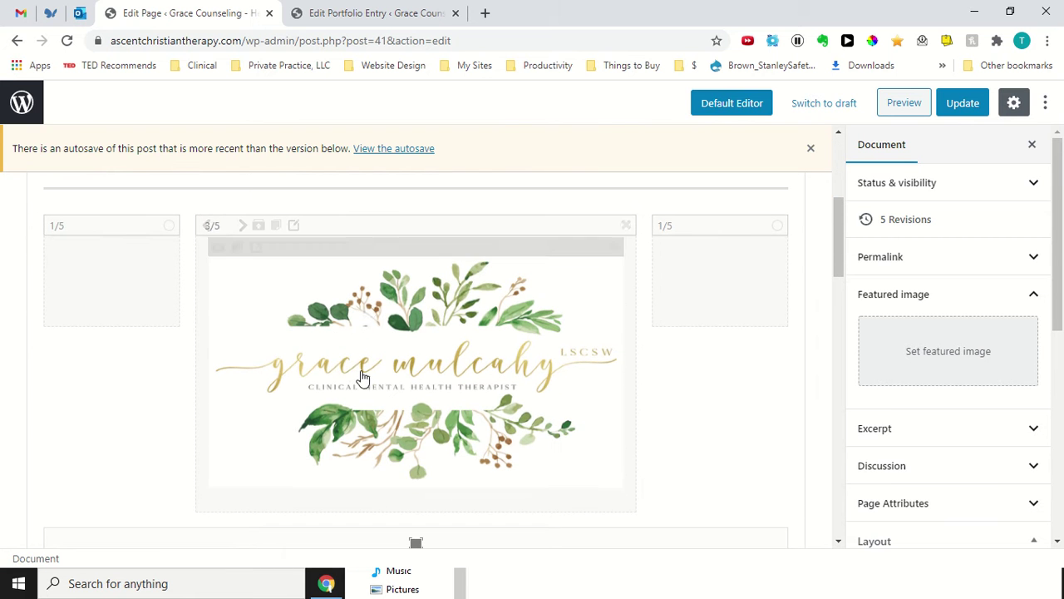
pyautogui.scroll(-2, 355, 366)
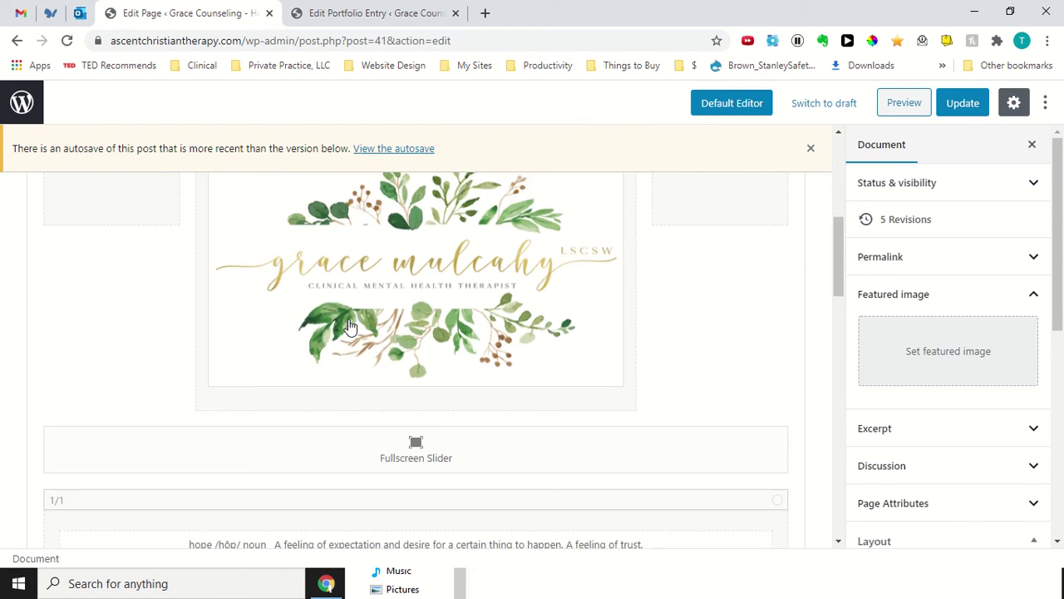
pyautogui.scroll(1, 351, 332)
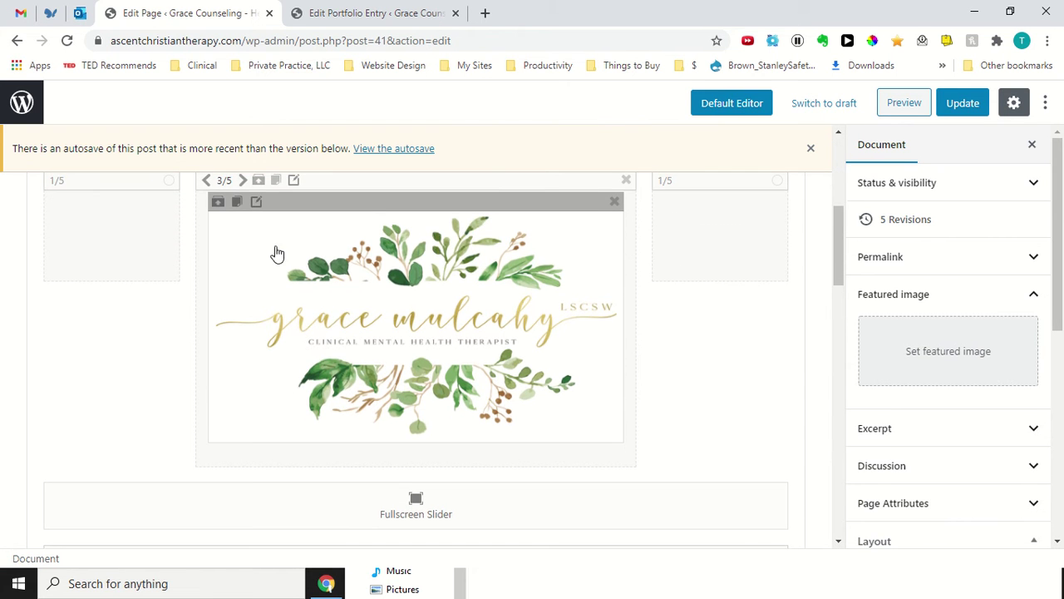
pyautogui.click(256, 204)
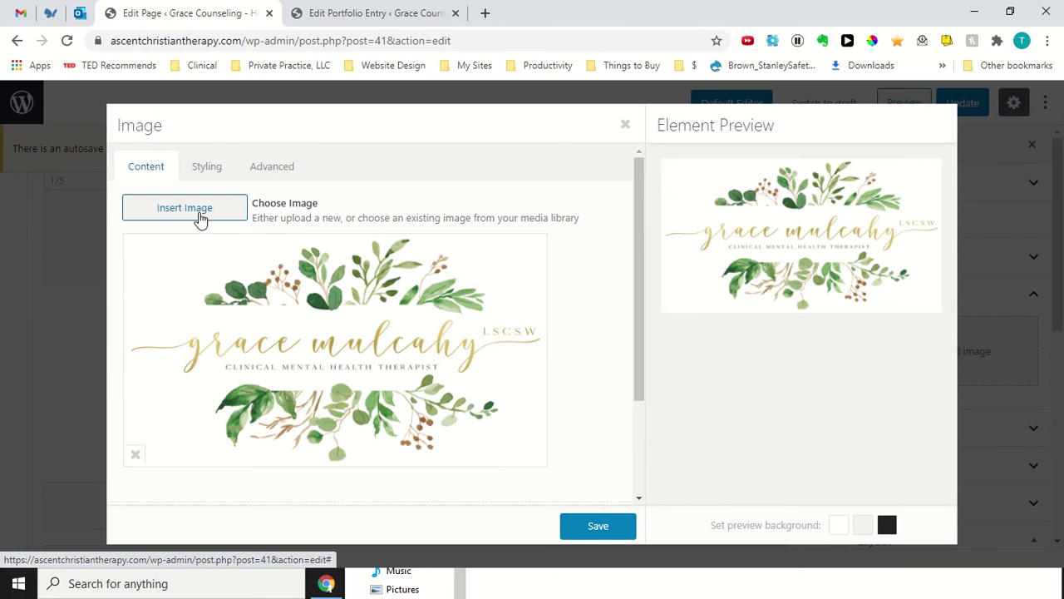
# - Try uploading timothy-buck-psrloDbaZc8-unsplash from the Grace folder as the logo element's image, then leave the image chooser without inserting it
pyautogui.click(185, 208)
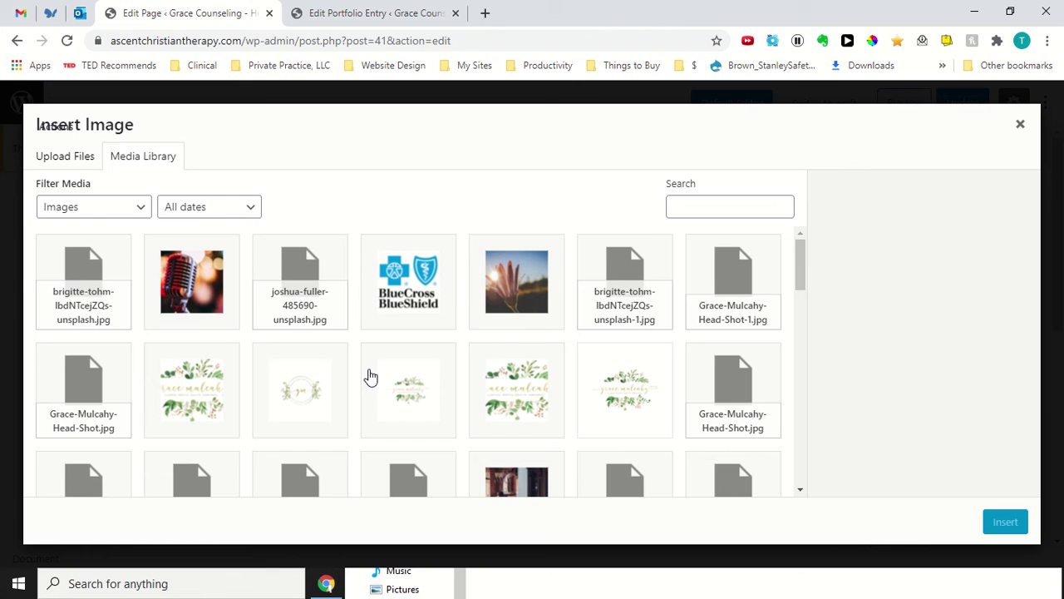
pyautogui.scroll(-10, 371, 376)
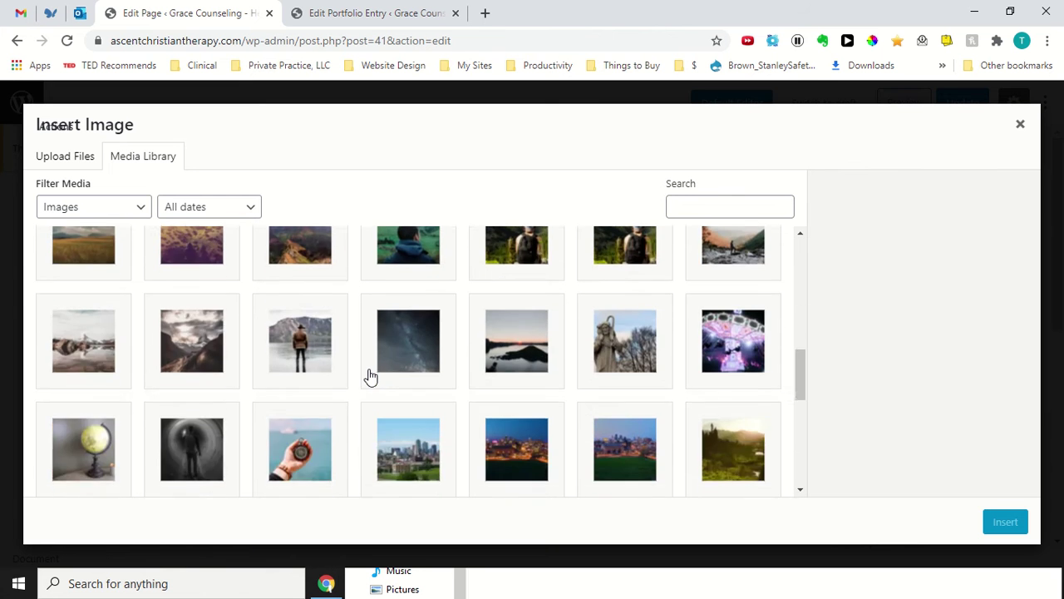
pyautogui.scroll(10, 371, 376)
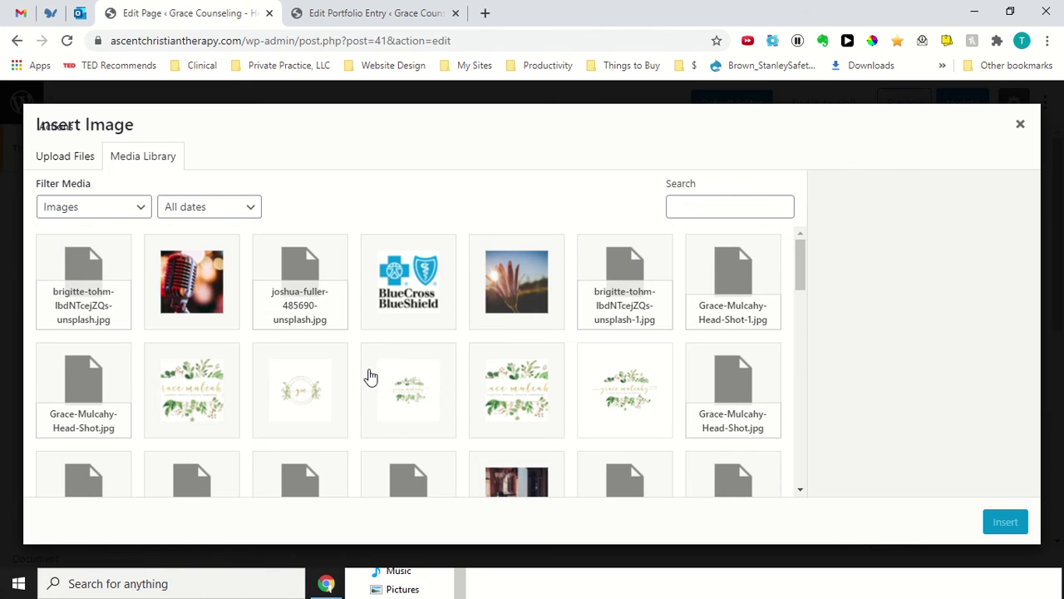
pyautogui.click(67, 160)
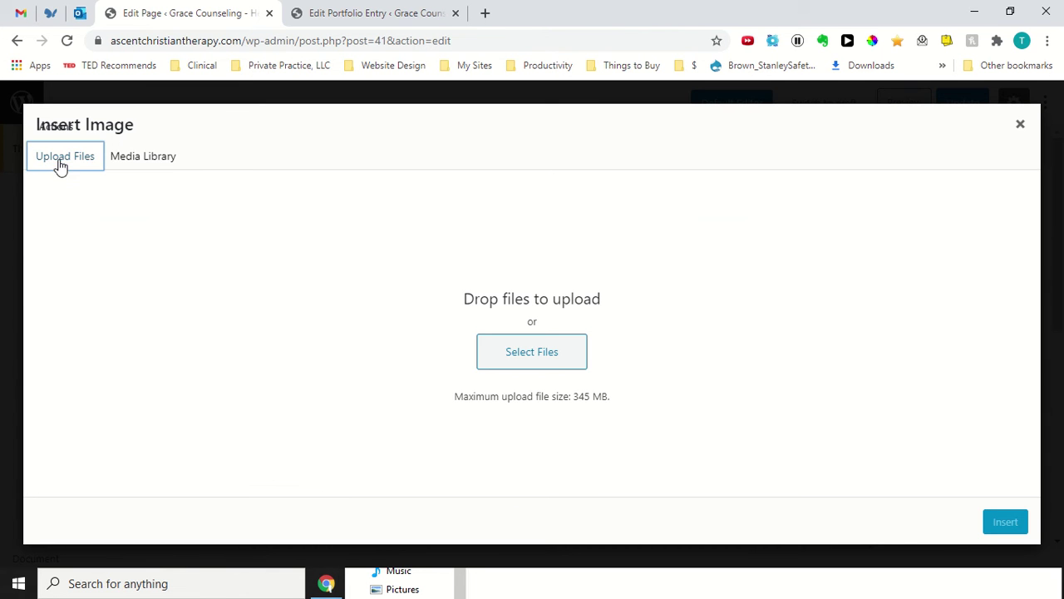
pyautogui.click(534, 356)
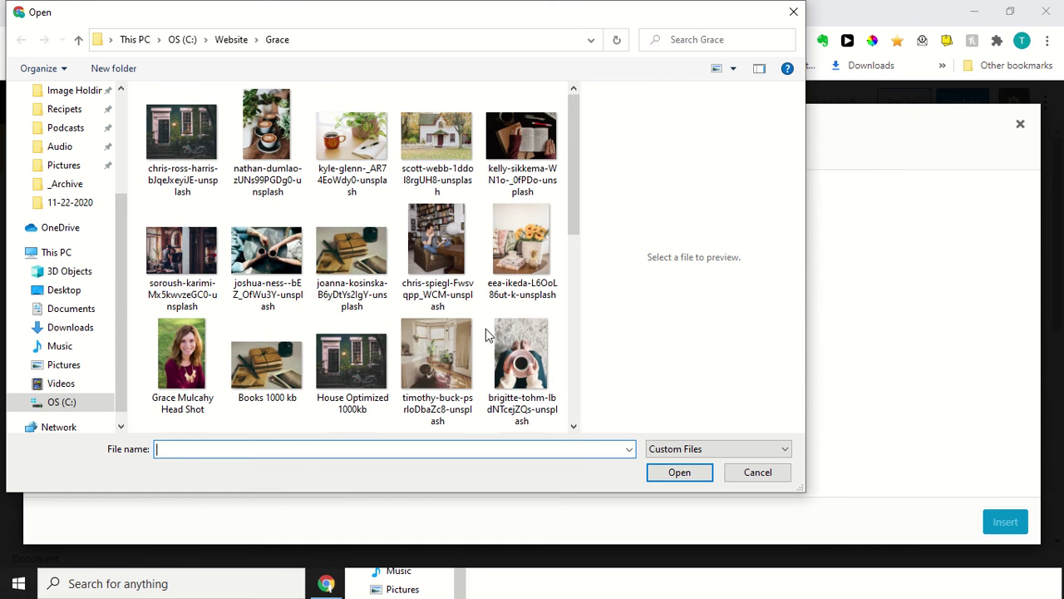
pyautogui.click(461, 372)
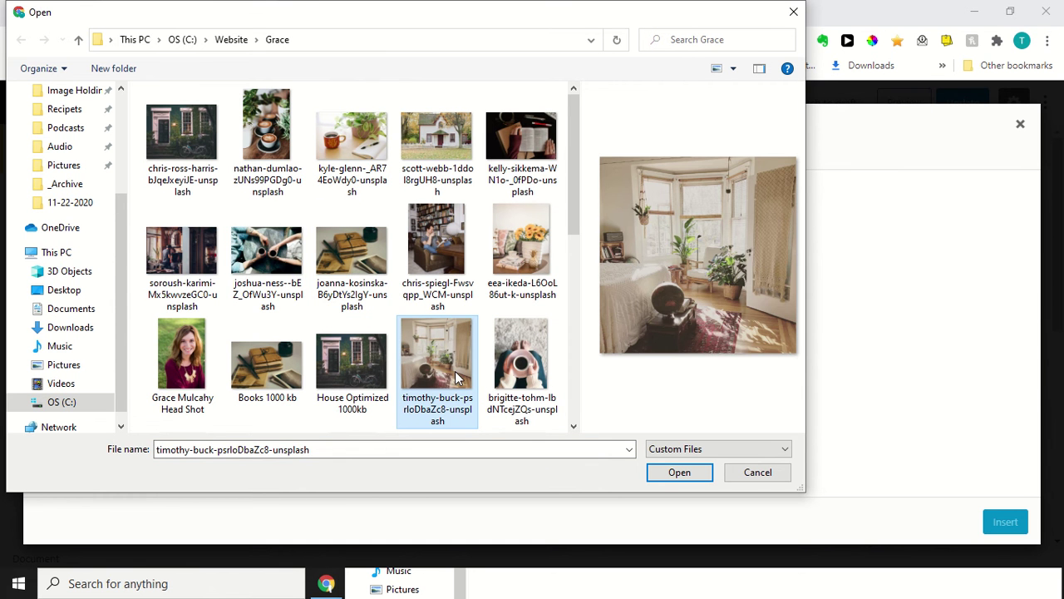
pyautogui.click(679, 473)
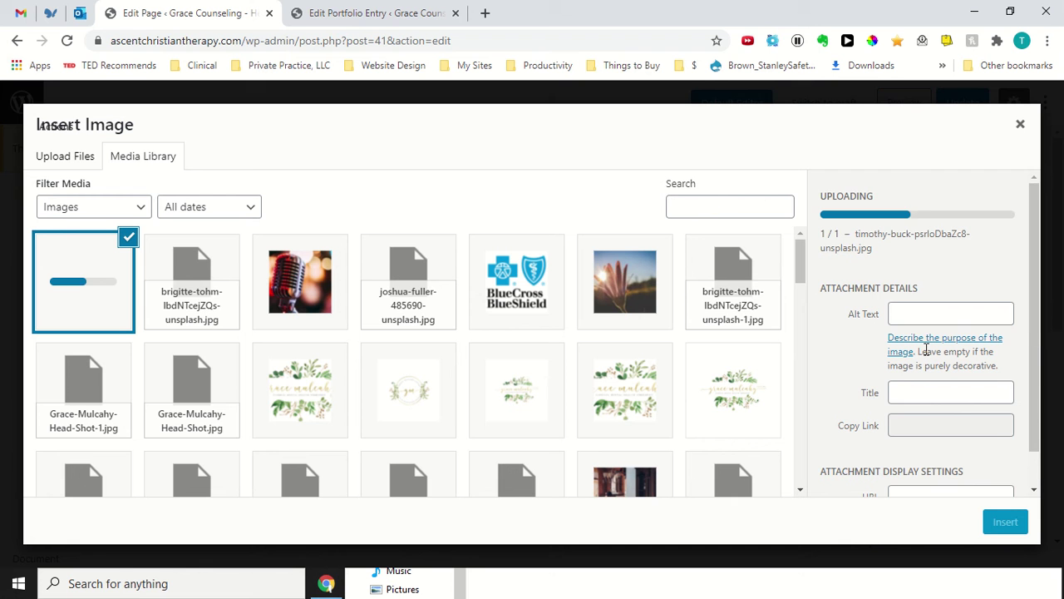
pyautogui.moveTo(1037, 336); pyautogui.dragTo(1037, 402)
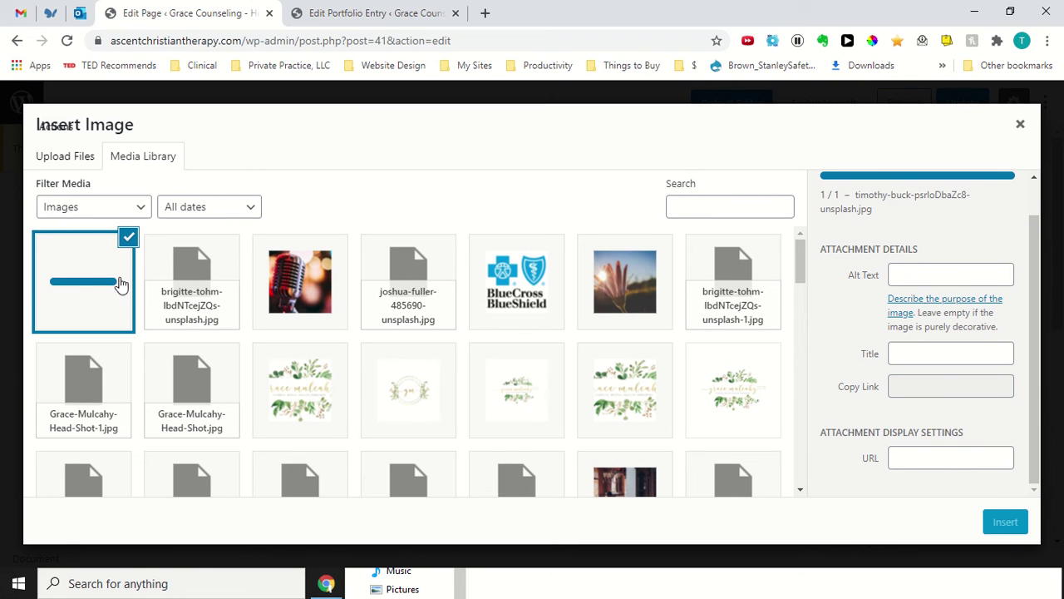
pyautogui.scroll(1, 870, 304)
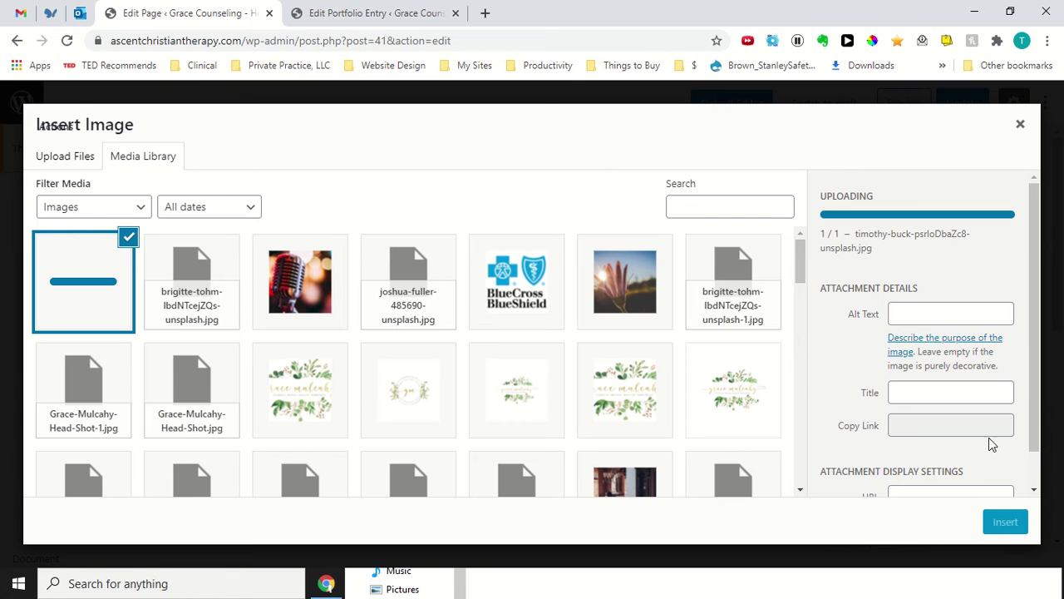
pyautogui.click(1021, 124)
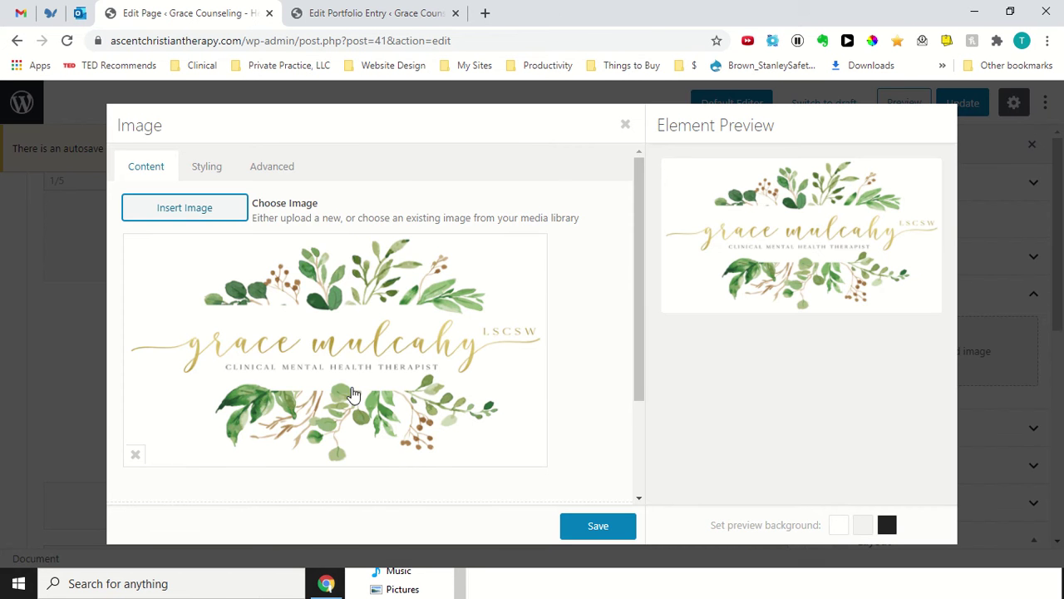
# - Review the logo image's content, styling and advanced animation settings, then close them without saving
pyautogui.scroll(-2, 350, 403)
pyautogui.scroll(2, 361, 458)
pyautogui.click(206, 167)
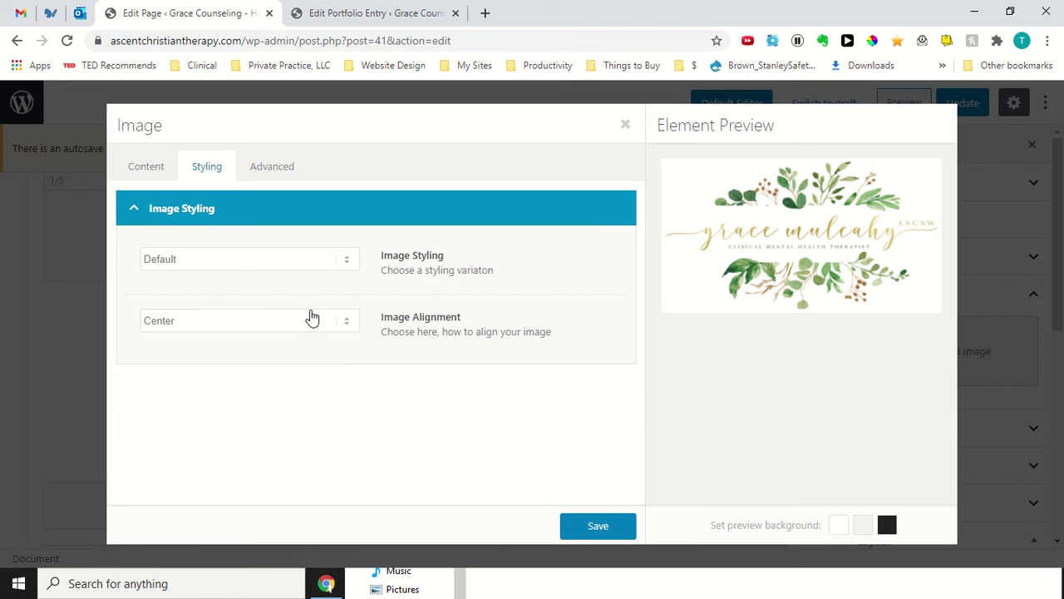
pyautogui.click(260, 171)
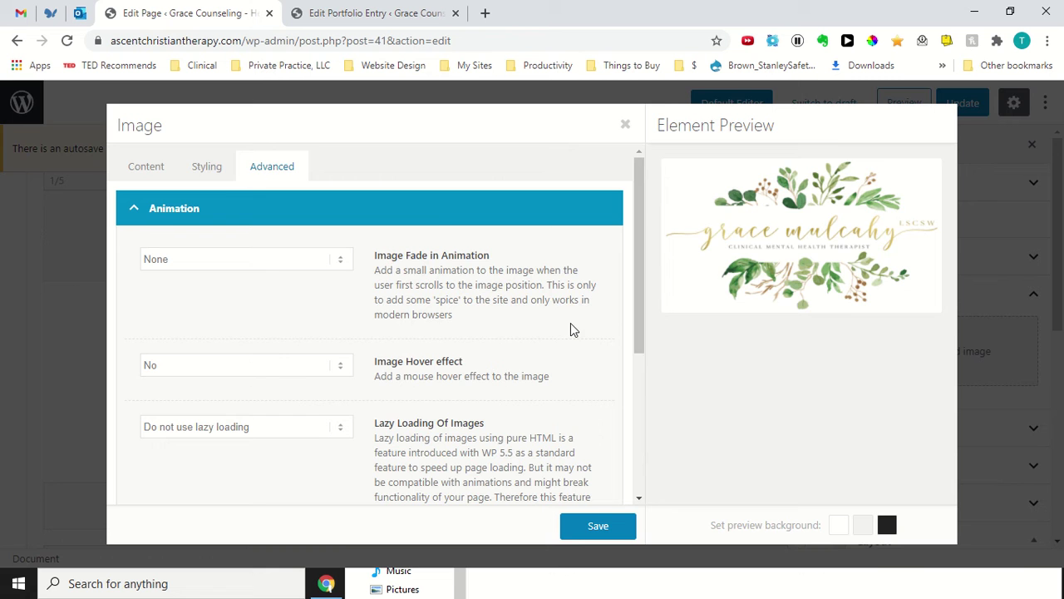
pyautogui.press('Escape')
# - Open the styling settings of the portrait image in the 1/4 column of the Aboutme color section
pyautogui.scroll(-2, 552, 312)
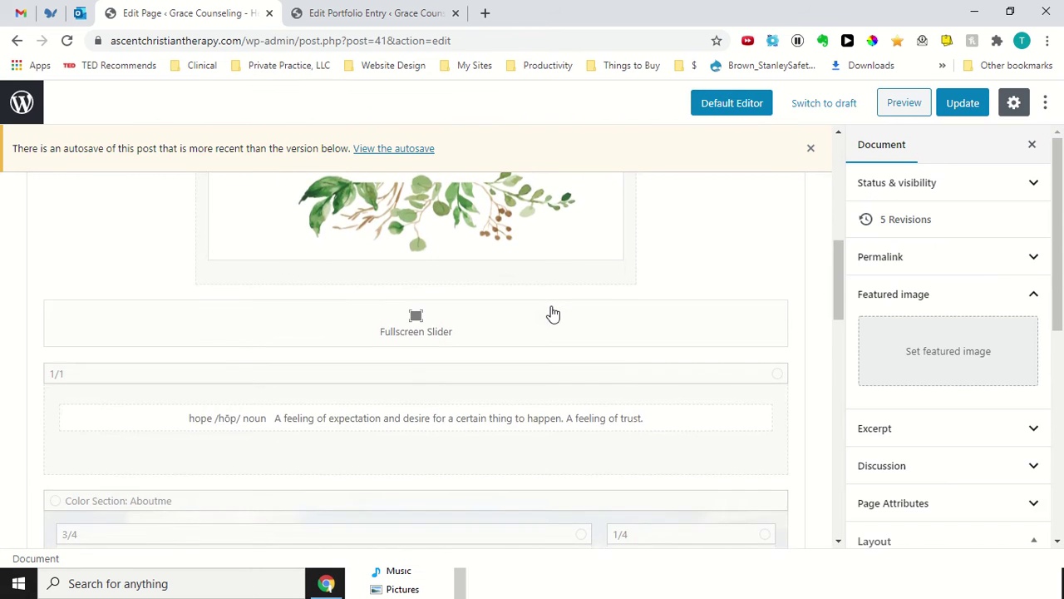
pyautogui.scroll(-3, 551, 312)
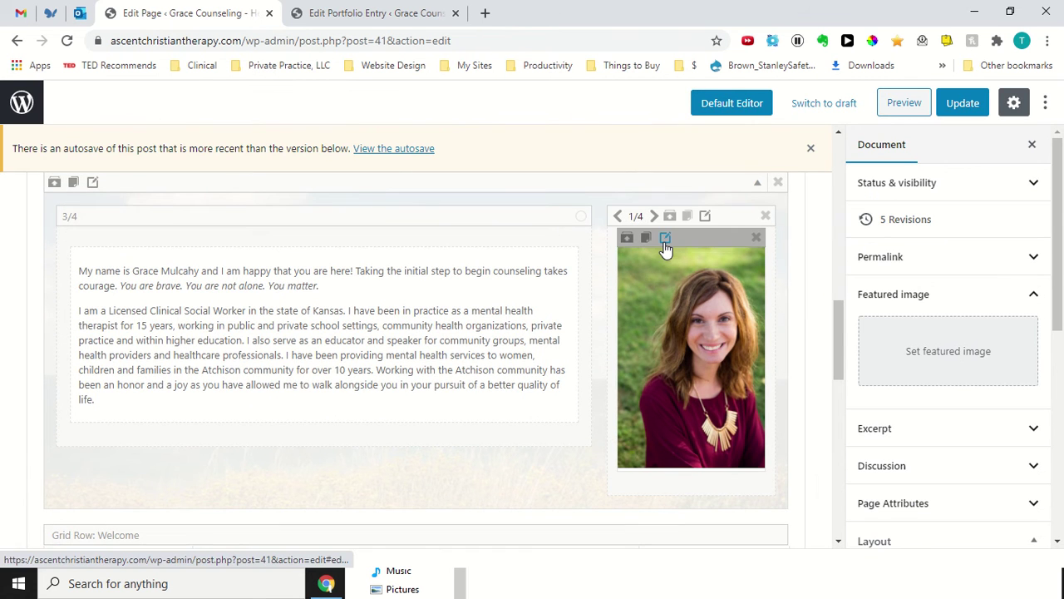
pyautogui.click(665, 241)
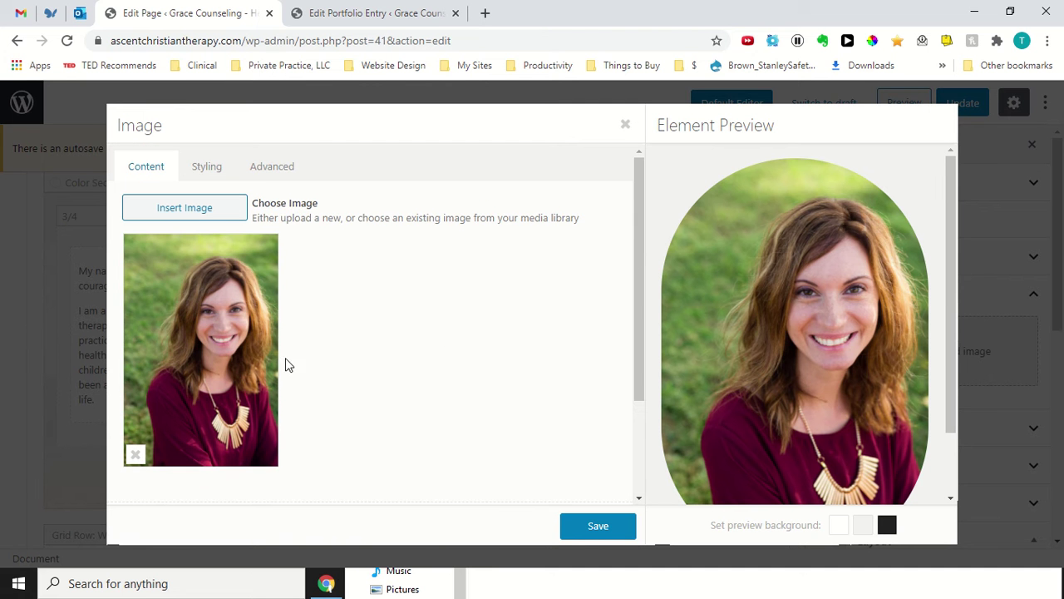
pyautogui.click(222, 172)
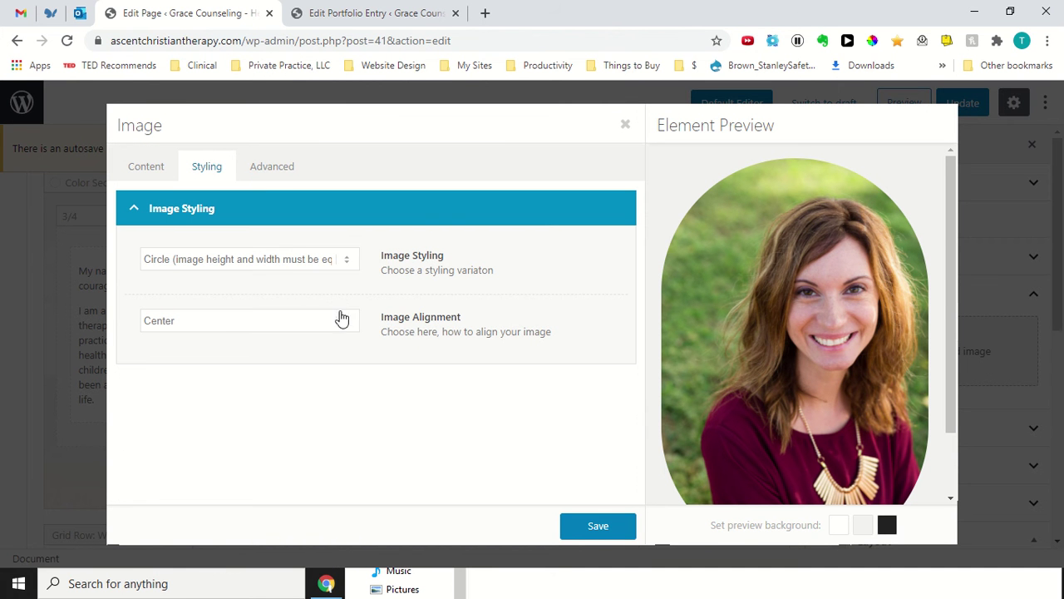
# - Try the No Styling option on the portrait image, then restore its Circle styling
pyautogui.click(338, 264)
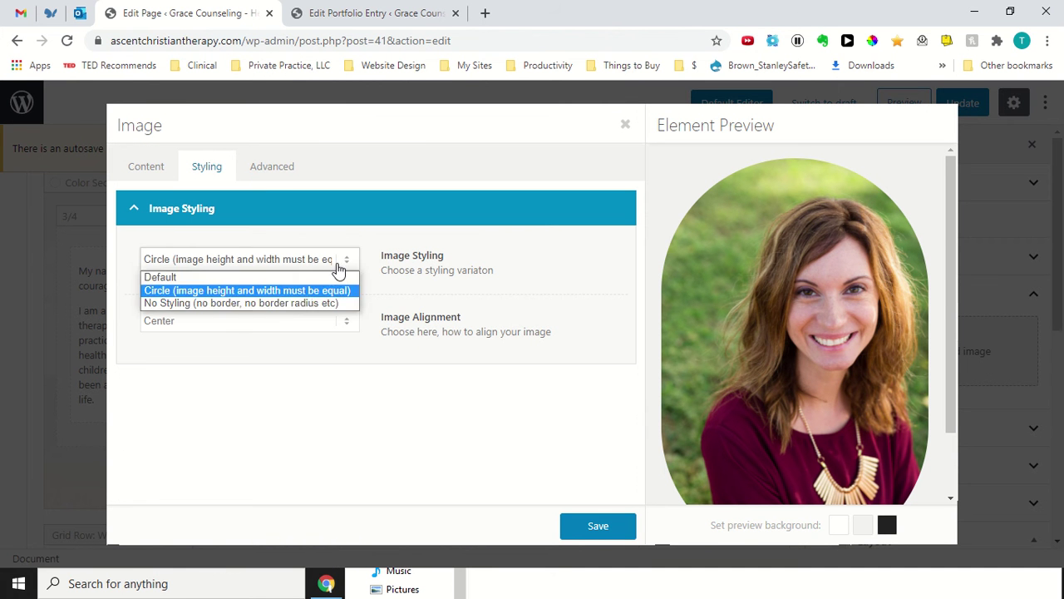
pyautogui.click(293, 305)
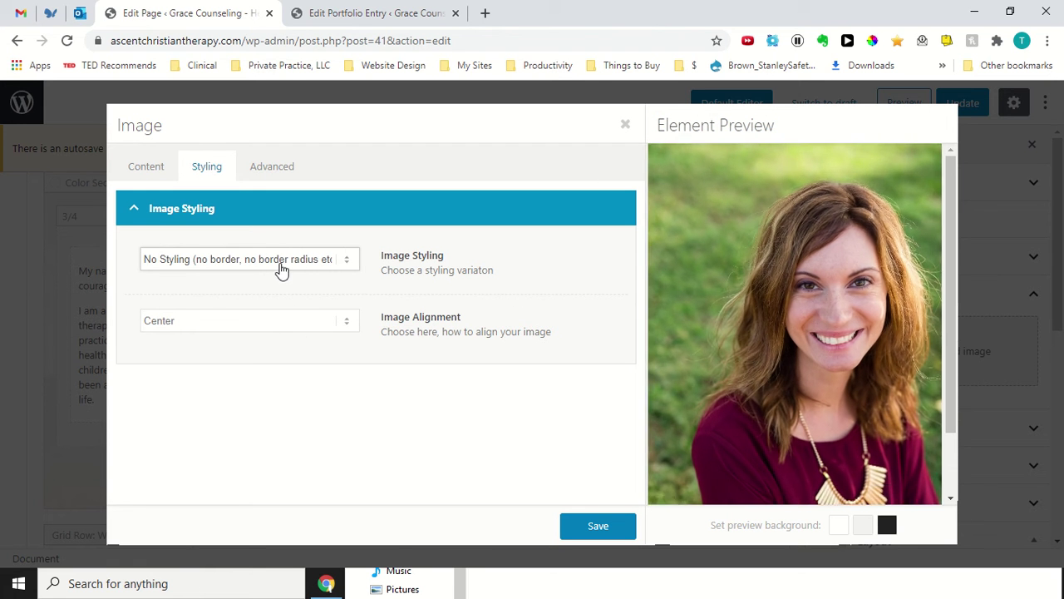
pyautogui.click(282, 264)
pyautogui.click(260, 296)
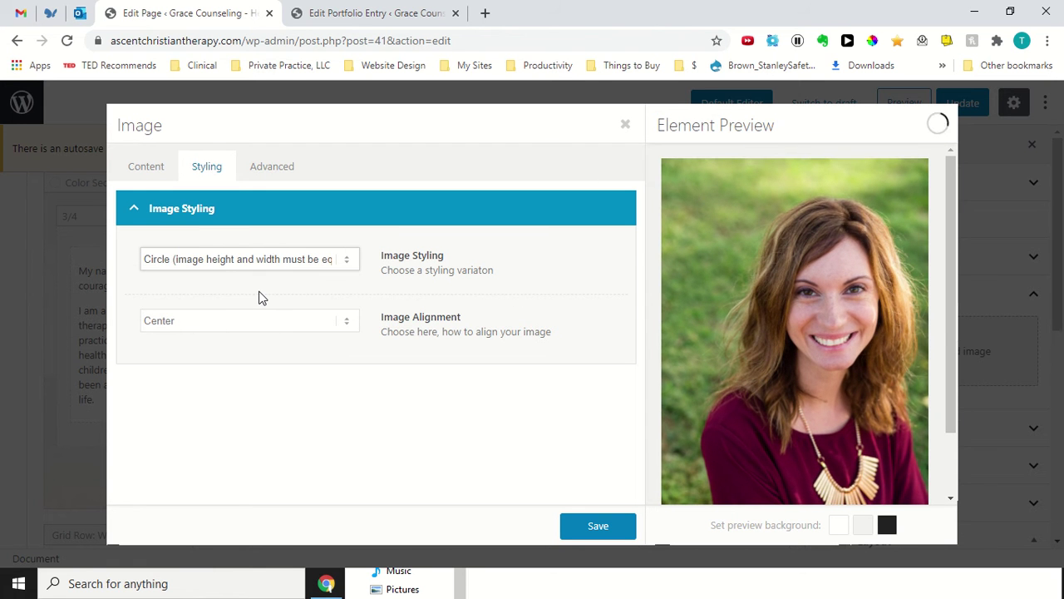
# - Review the portrait's animation and hover settings, select Enable lazy loading, and save the image element
pyautogui.click(261, 174)
pyautogui.scroll(-1, 267, 295)
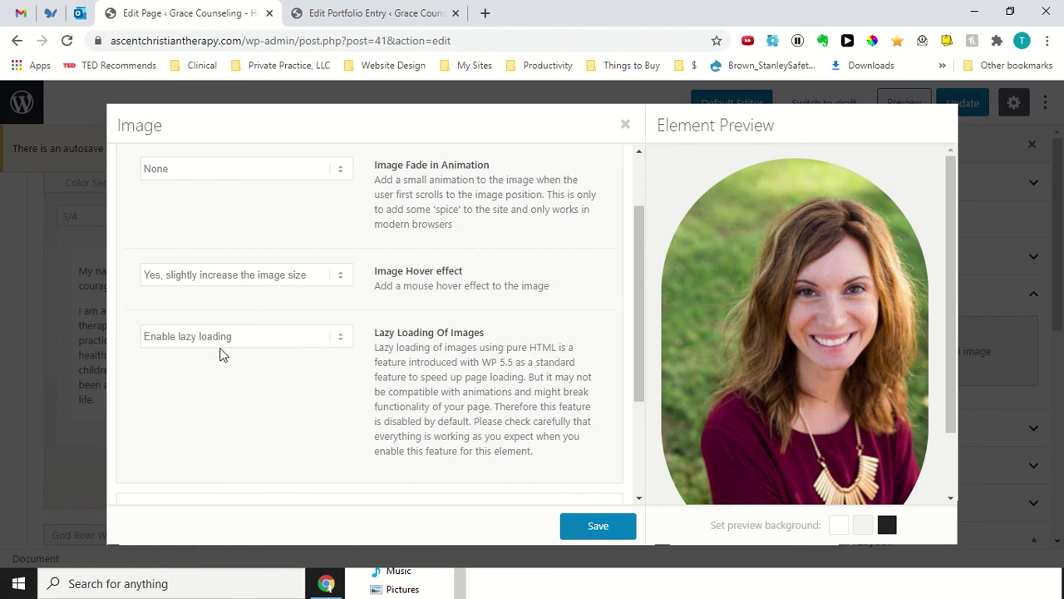
pyautogui.scroll(-1, 257, 391)
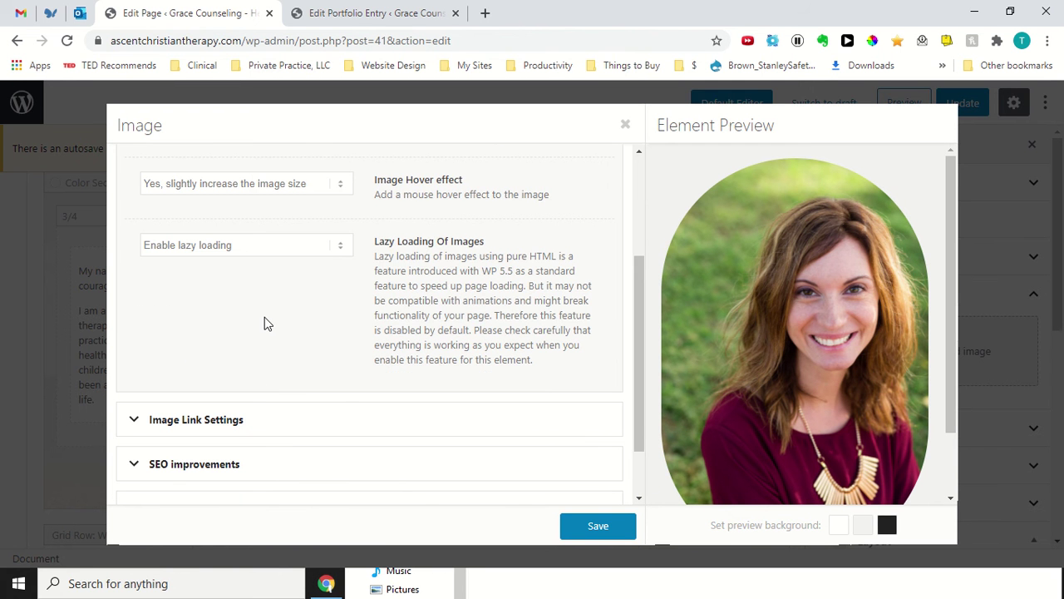
pyautogui.scroll(1, 262, 328)
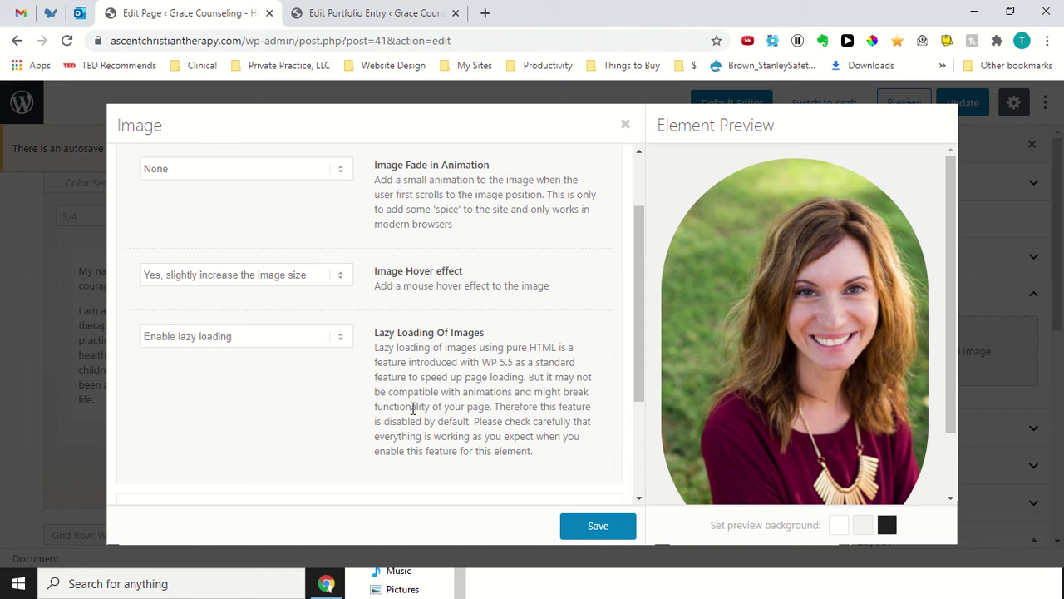
pyautogui.click(276, 345)
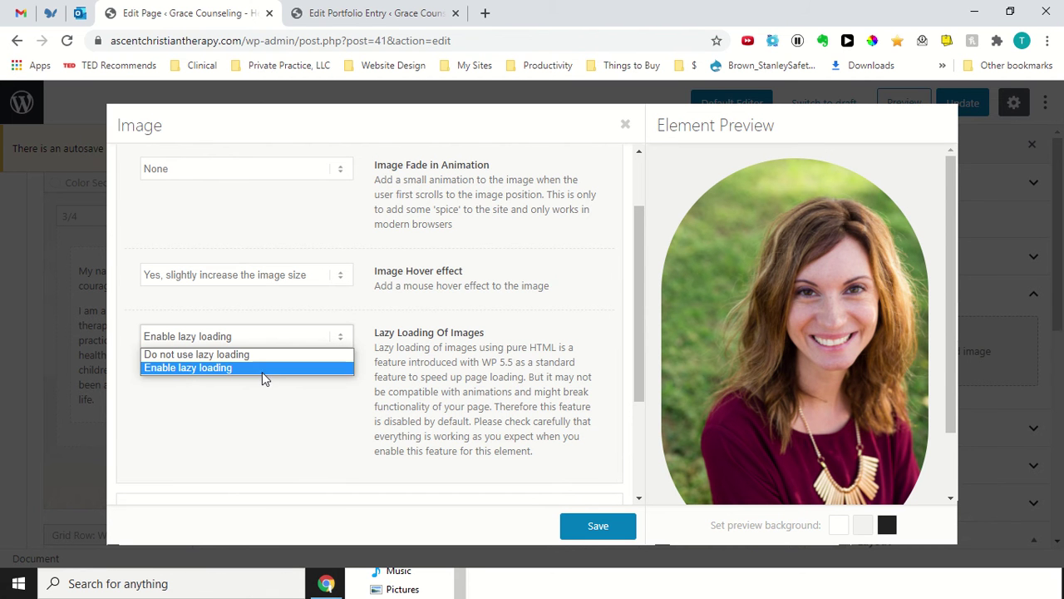
pyautogui.click(260, 370)
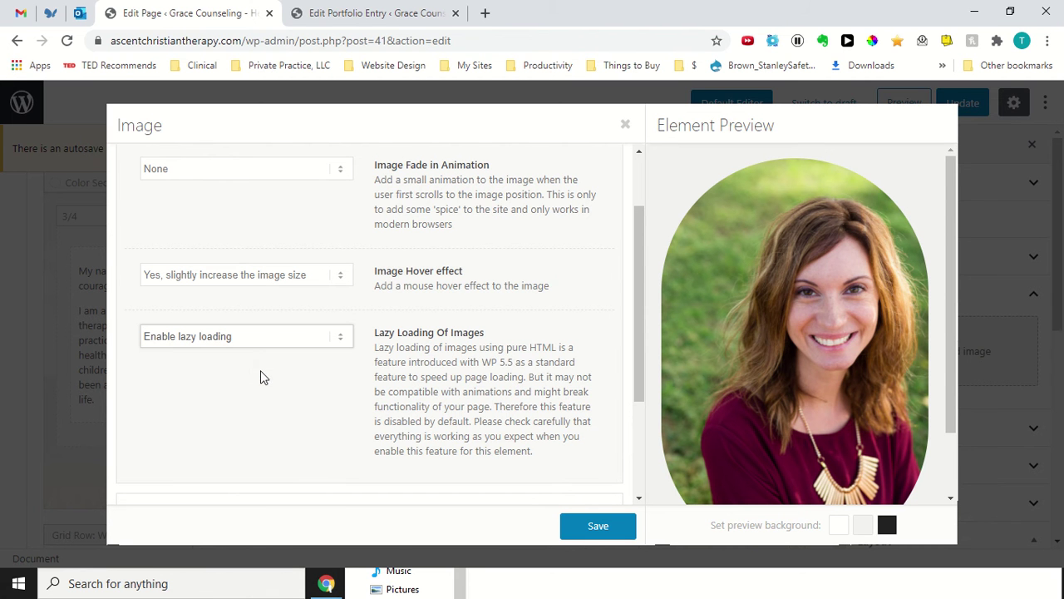
pyautogui.click(585, 534)
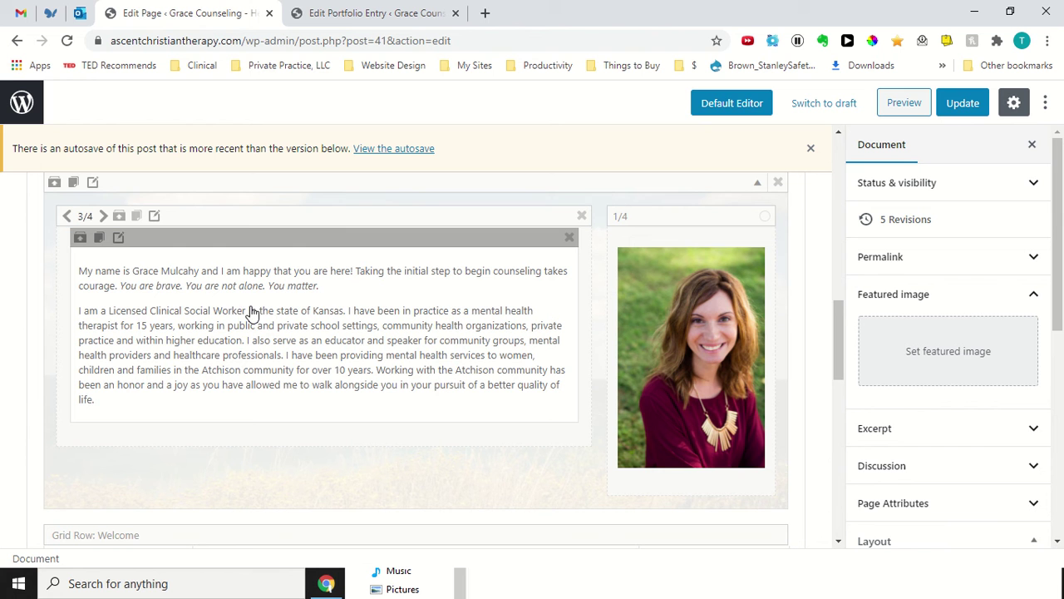
# - Open the Aboutme color section's styling settings and show its custom background image
pyautogui.scroll(1, 379, 354)
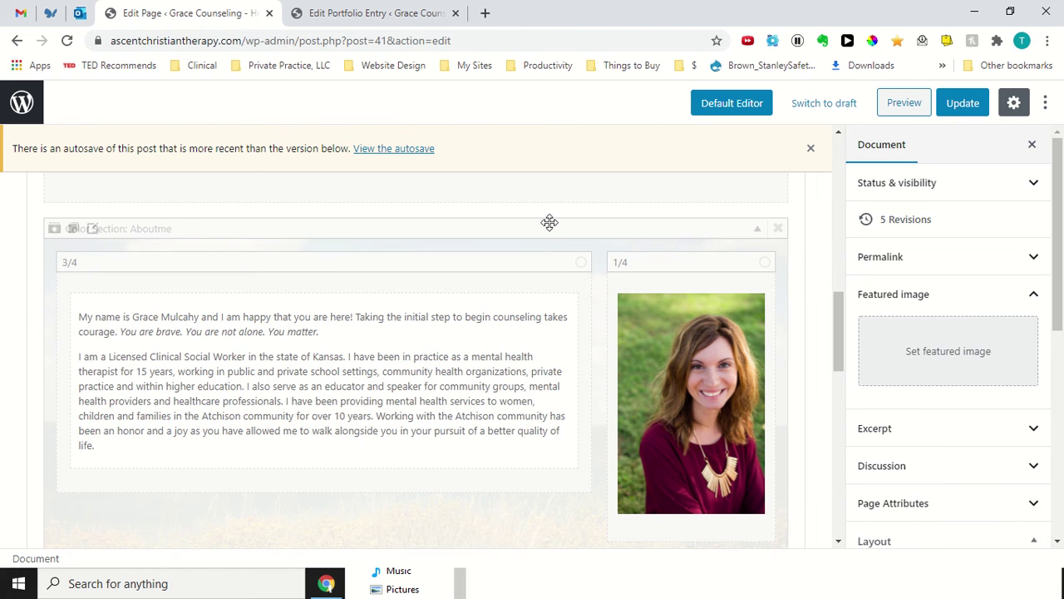
pyautogui.click(92, 230)
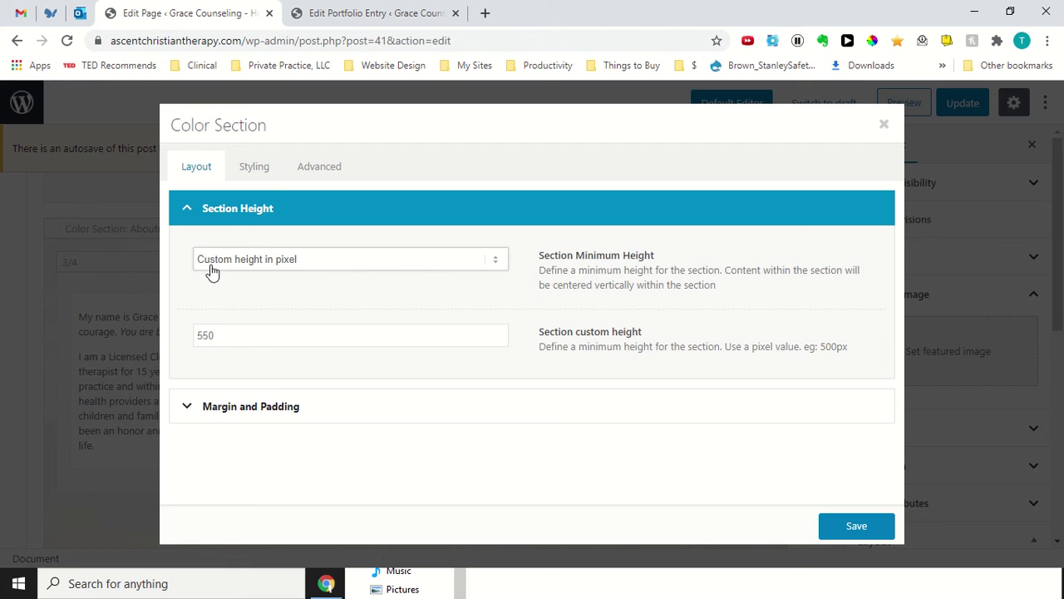
pyautogui.click(256, 170)
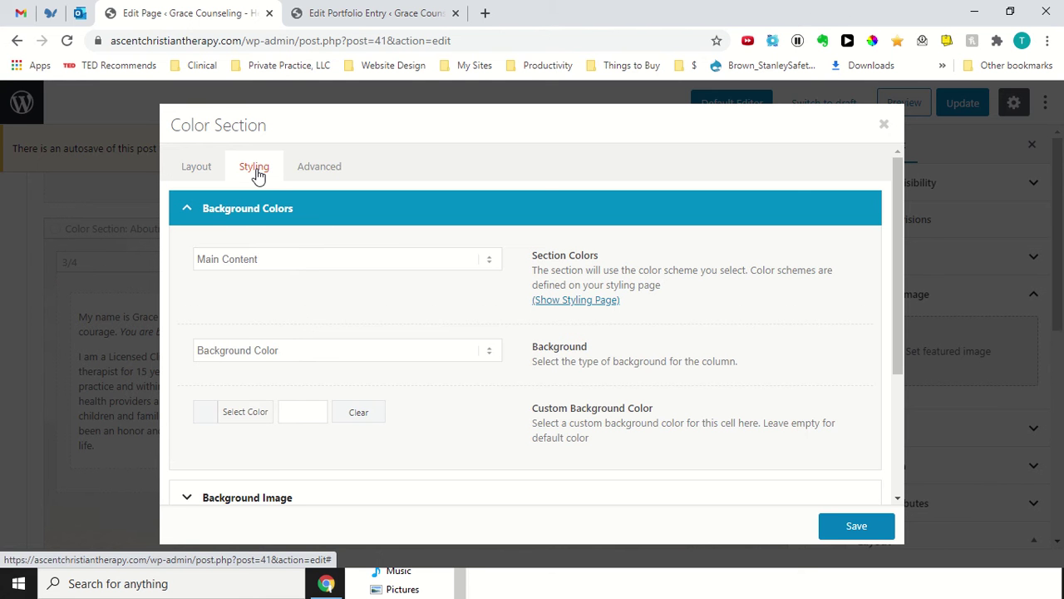
pyautogui.scroll(-3, 274, 330)
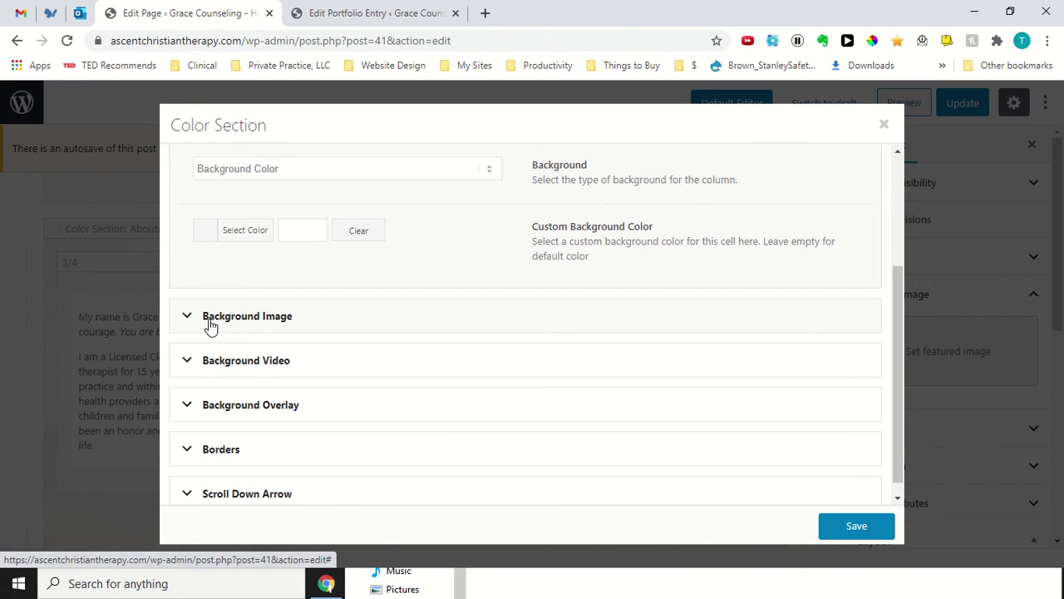
pyautogui.click(209, 322)
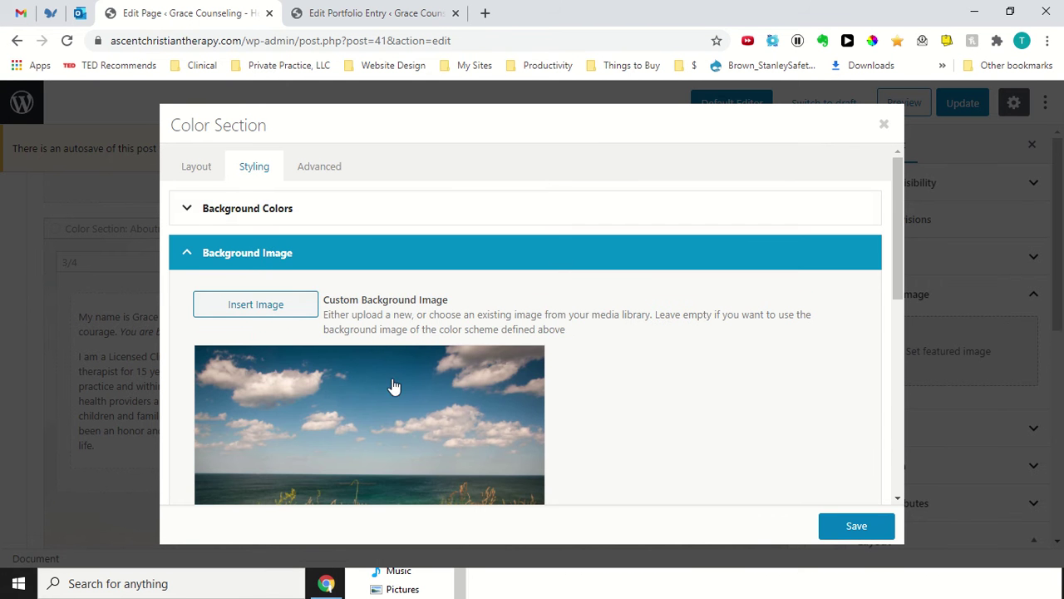
pyautogui.scroll(-1, 293, 424)
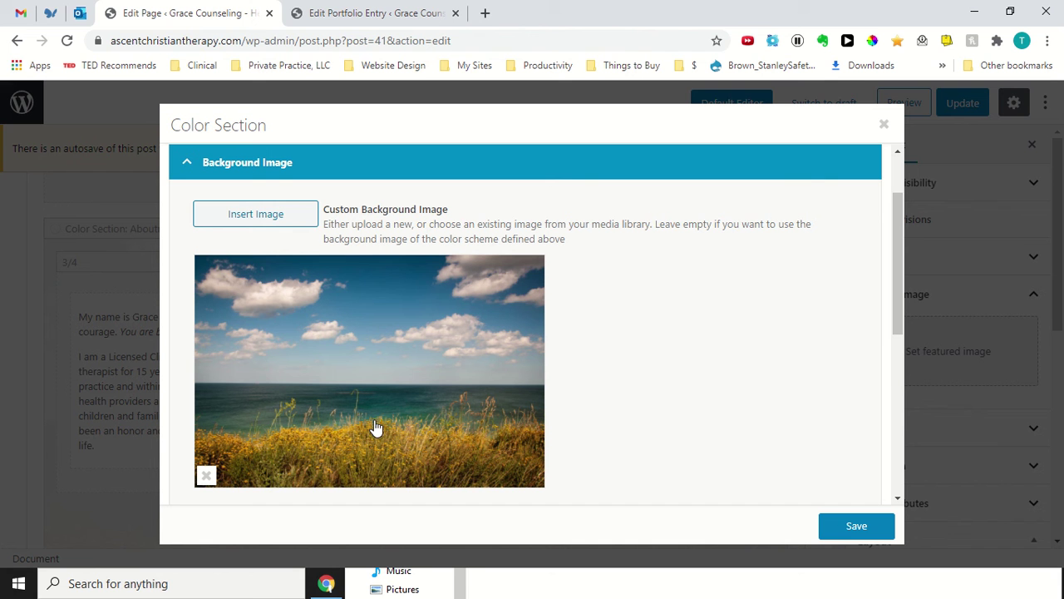
# - View the media library for the custom background image without inserting anything, then review the background attachment, position and repeat options
pyautogui.click(273, 217)
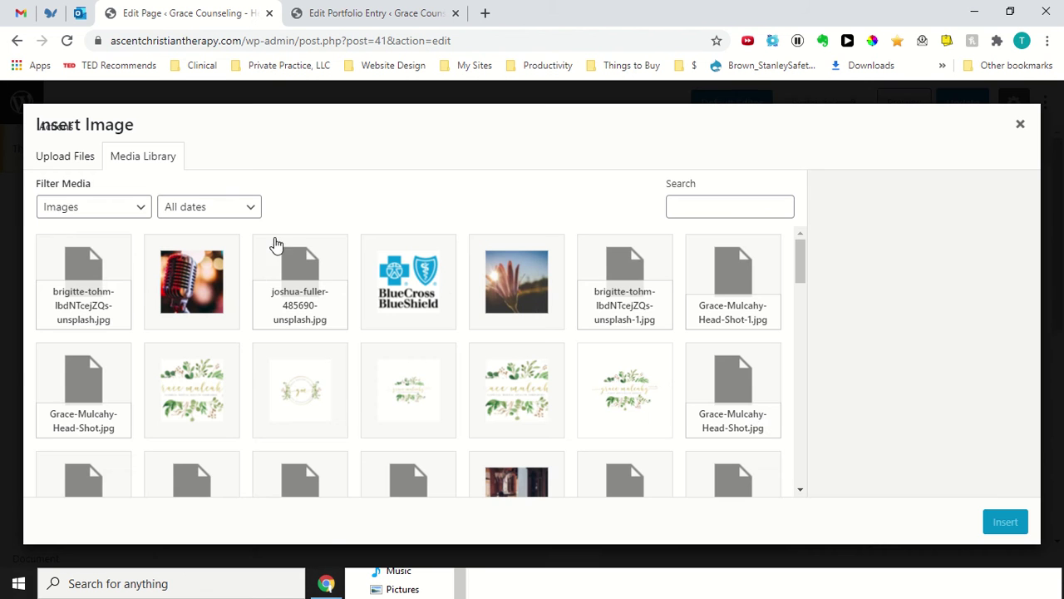
pyautogui.click(1021, 128)
pyautogui.scroll(-3, 574, 310)
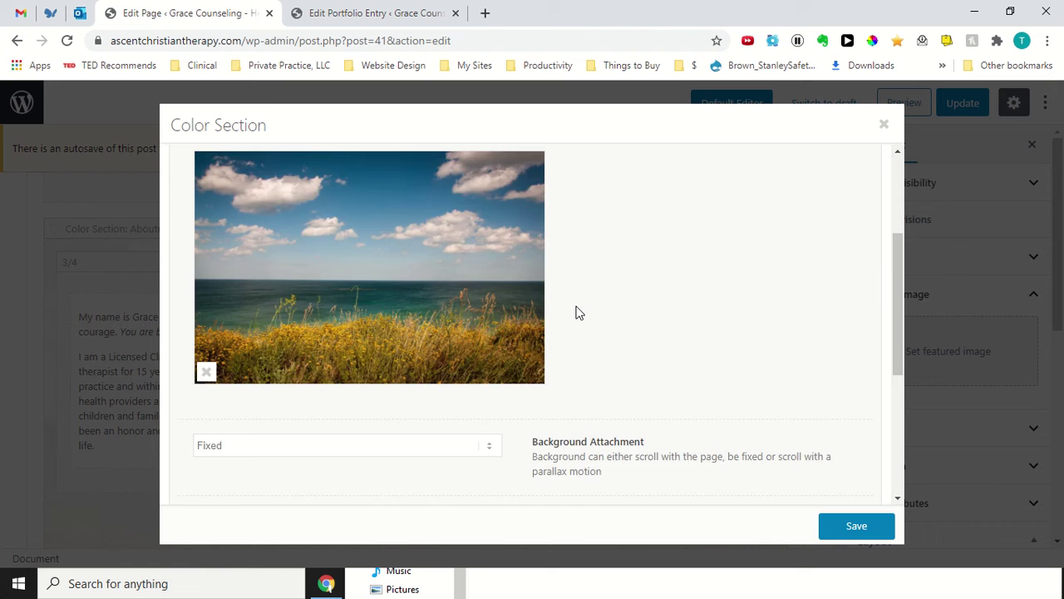
pyautogui.scroll(-1, 287, 348)
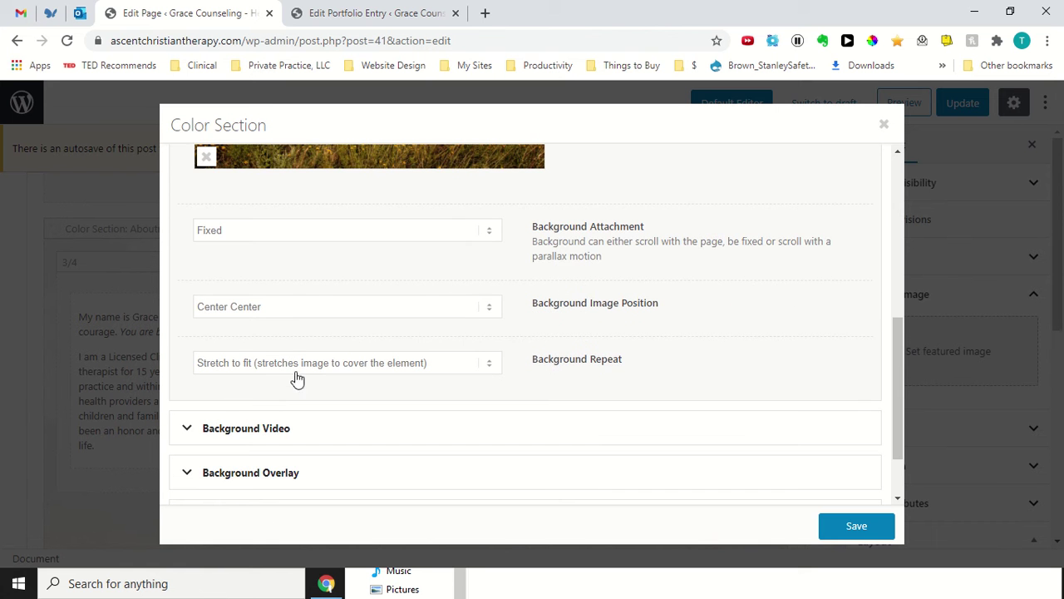
pyautogui.scroll(2, 303, 299)
pyautogui.scroll(-3, 300, 277)
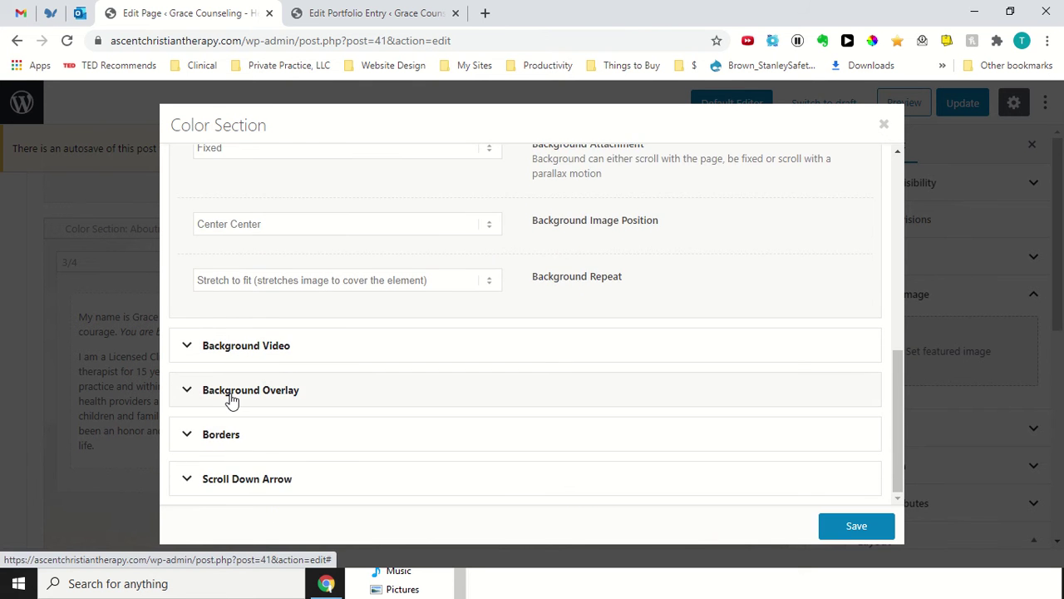
# - Review the Aboutme section's background overlay settings, then close the color section without saving
pyautogui.click(232, 401)
pyautogui.scroll(-2, 356, 363)
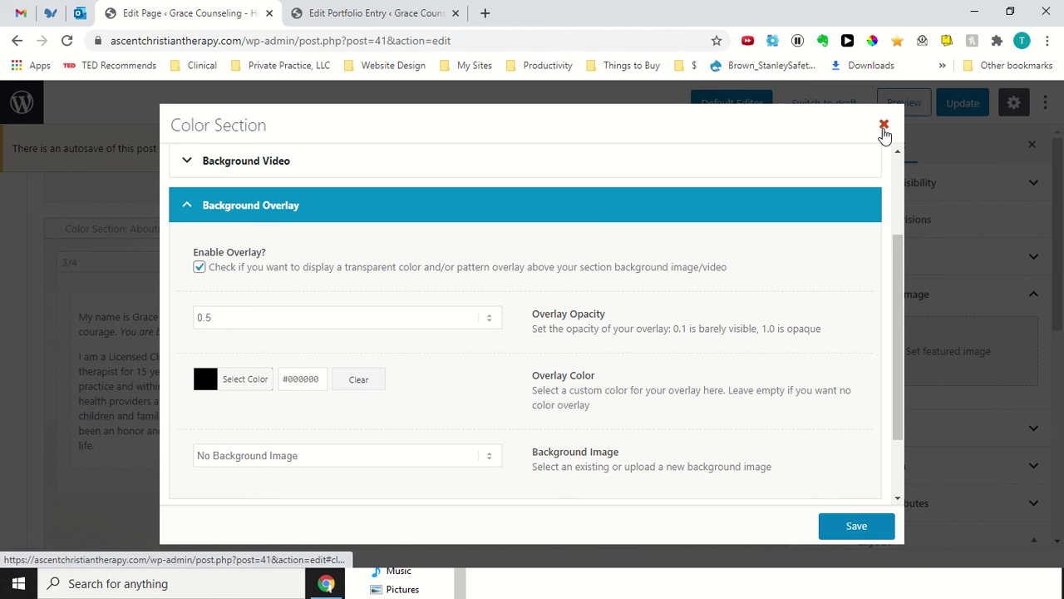
pyautogui.click(884, 126)
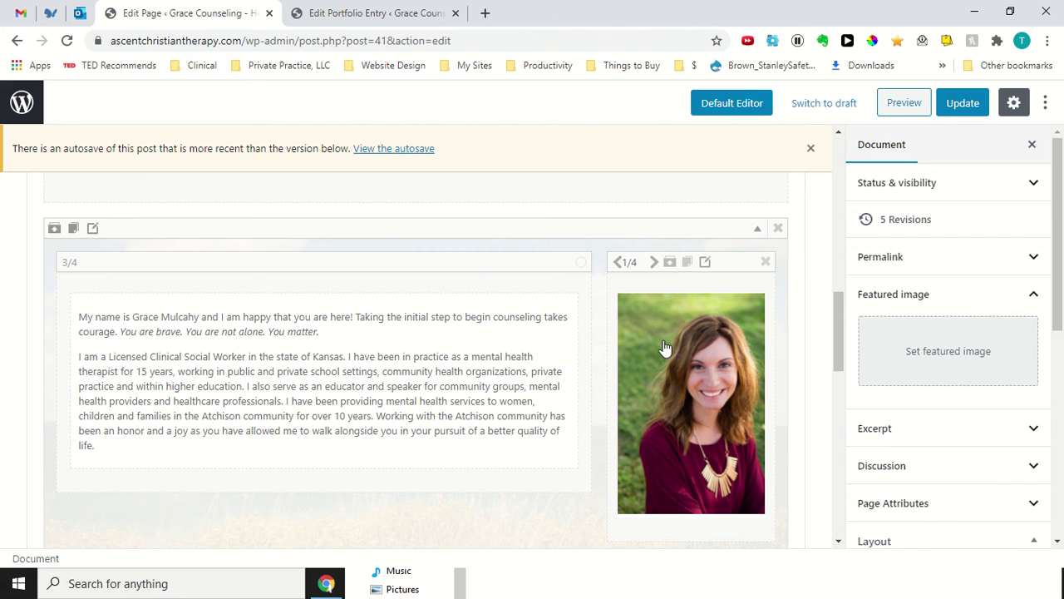
# - Update the Home page and open its preview at the Aboutme section
pyautogui.click(956, 109)
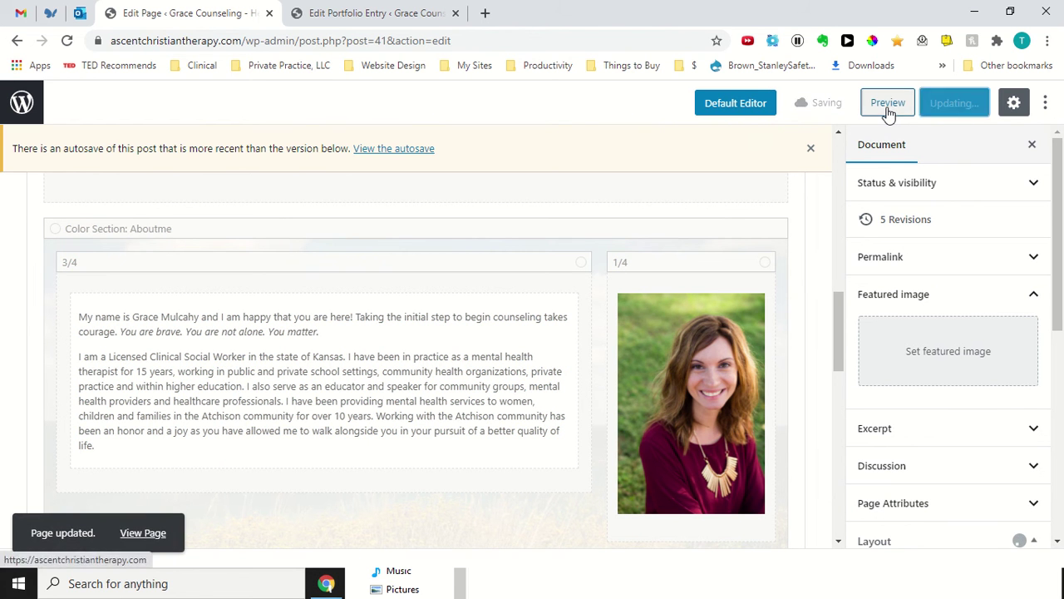
pyautogui.click(888, 107)
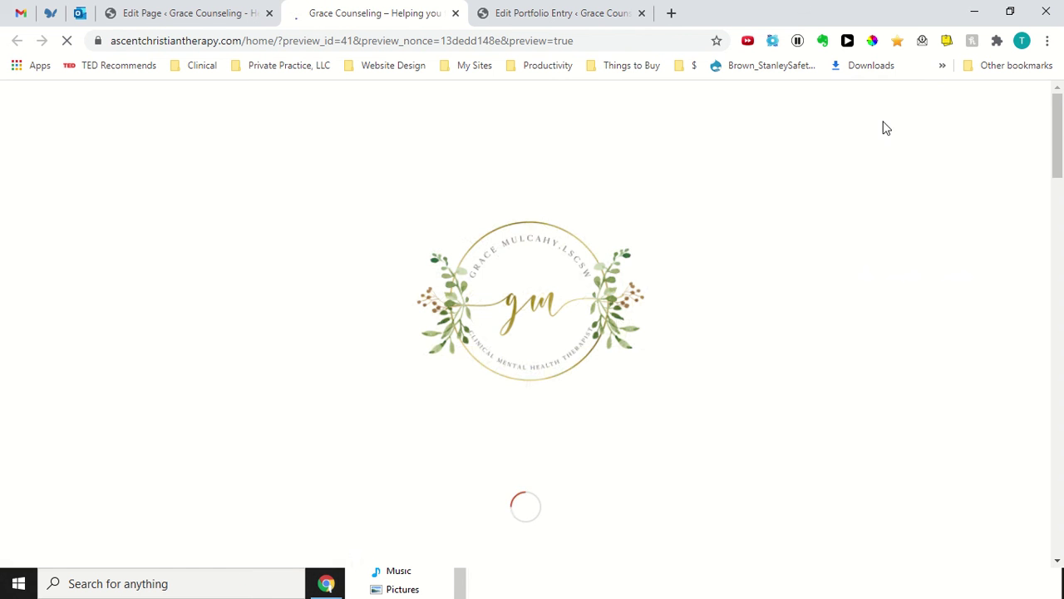
pyautogui.scroll(-10, 634, 303)
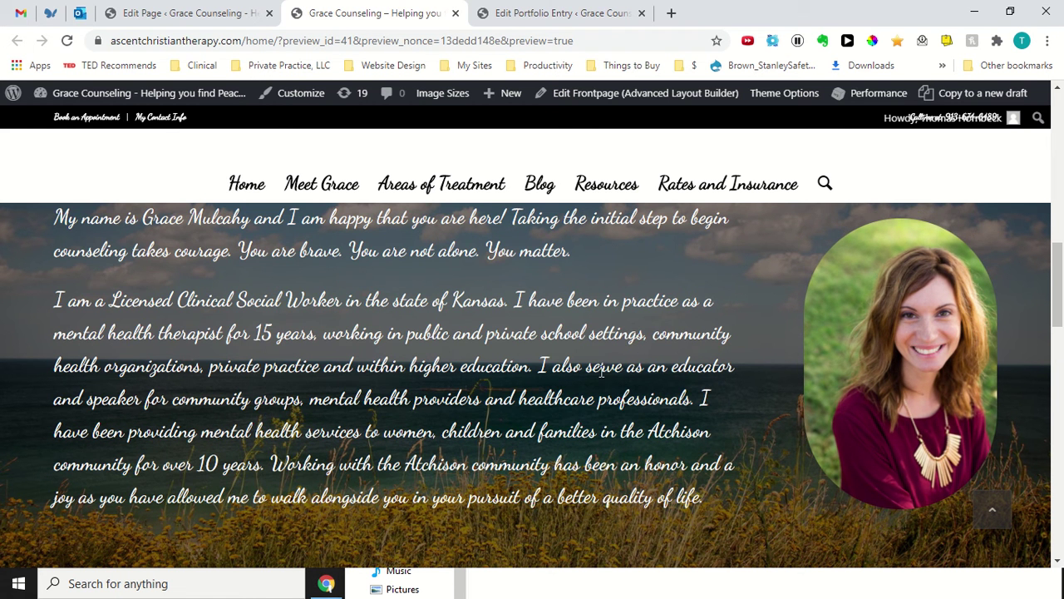
# - Examine how the fixed background image moves behind the Aboutme text and portrait down to the Areas of Treatment heading
pyautogui.scroll(-2, 601, 371)
pyautogui.scroll(2, 482, 445)
pyautogui.scroll(-1, 454, 466)
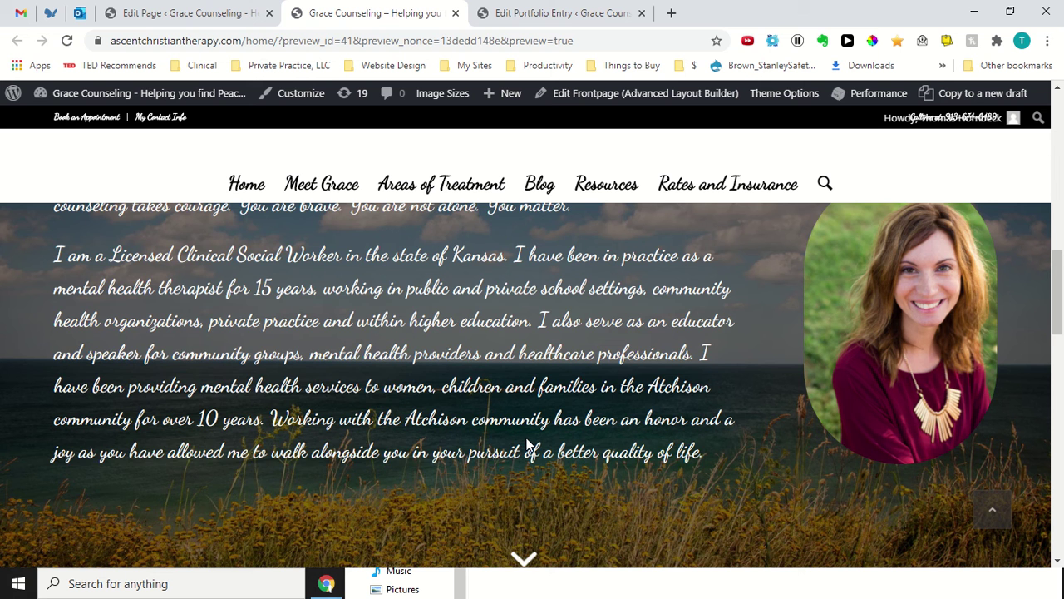
pyautogui.scroll(-2, 524, 440)
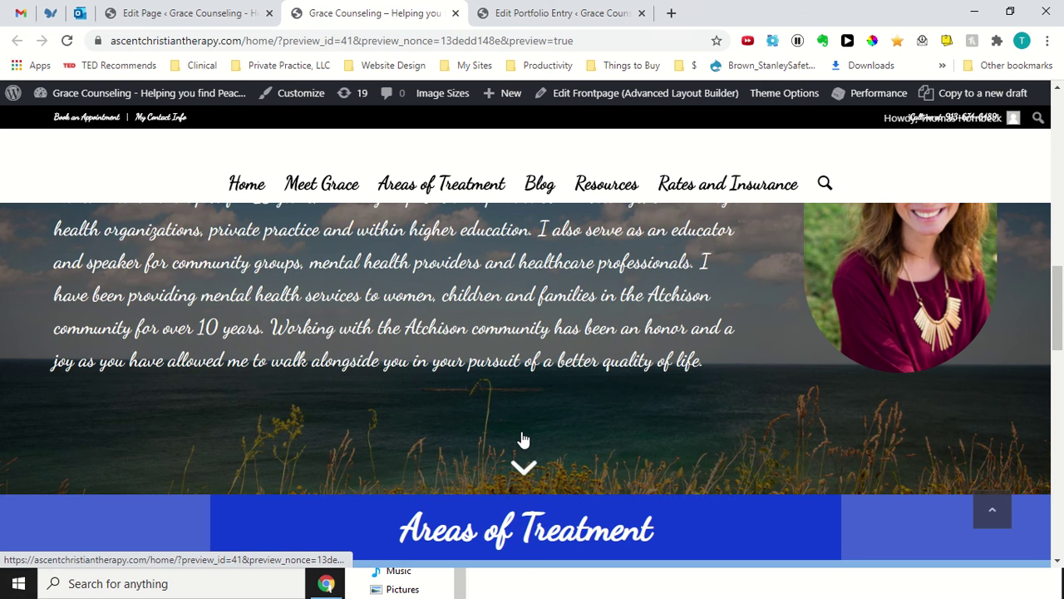
pyautogui.scroll(2, 505, 391)
pyautogui.scroll(-3, 505, 390)
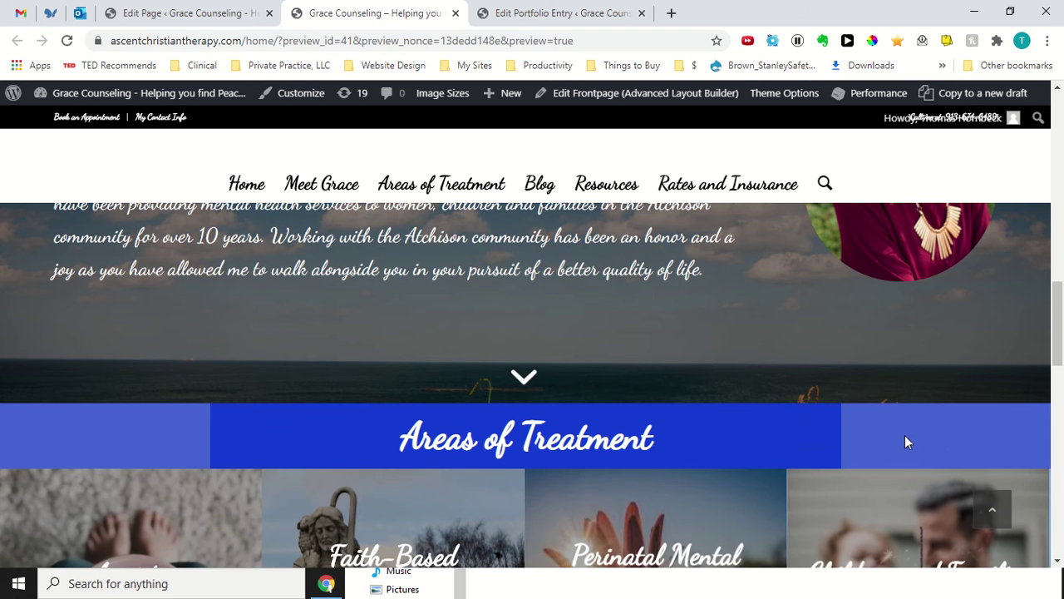
pyautogui.click(524, 12)
pyautogui.scroll(-4, 428, 257)
pyautogui.scroll(-2, 420, 285)
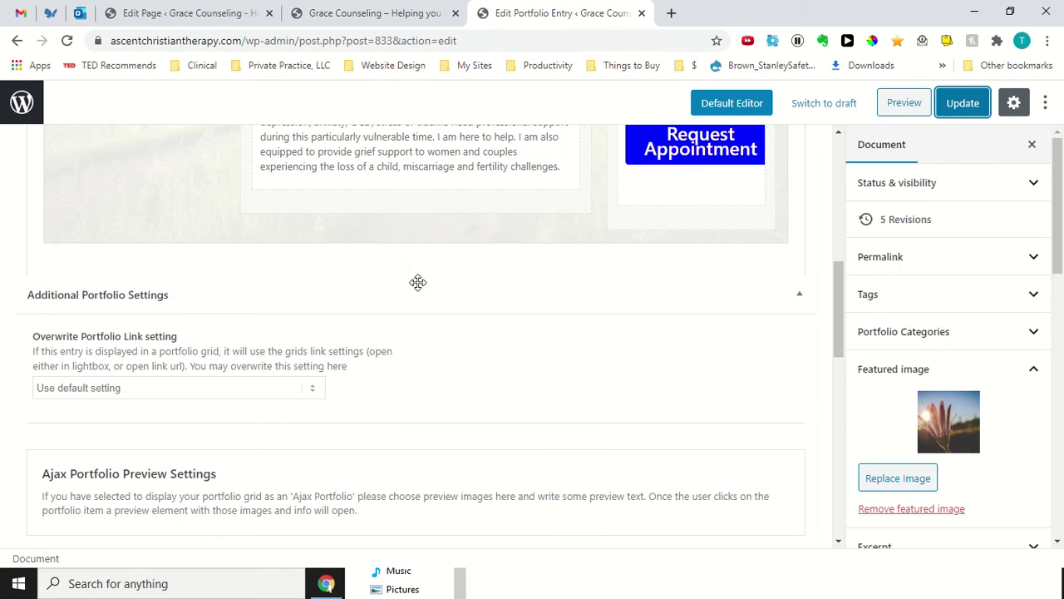
pyautogui.click(206, 22)
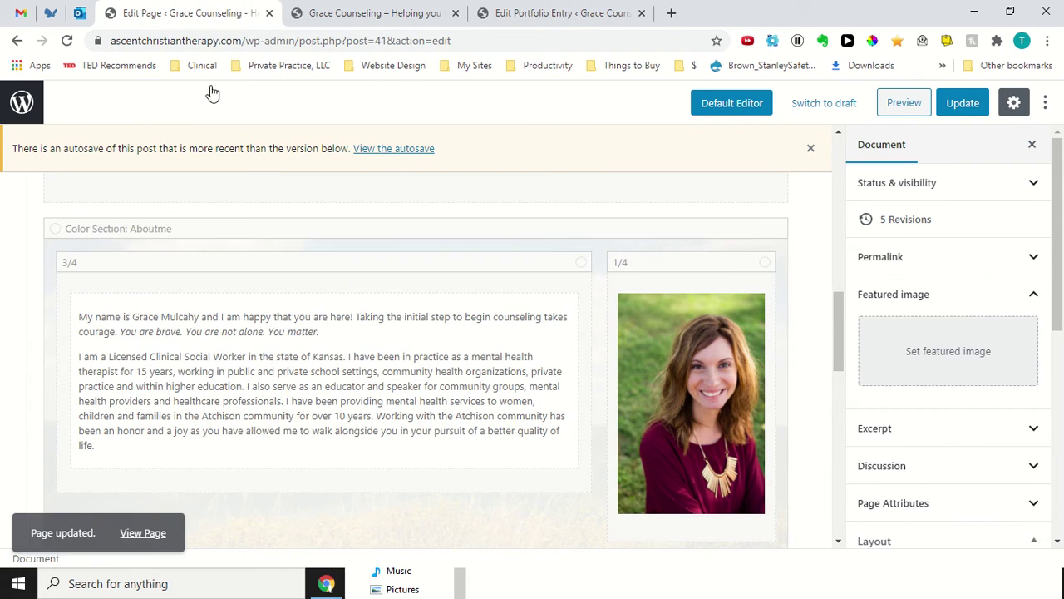
# - Open the first 1/5 cell of the Welcome grid row and review its layout, styling and advanced settings
pyautogui.scroll(-4, 401, 353)
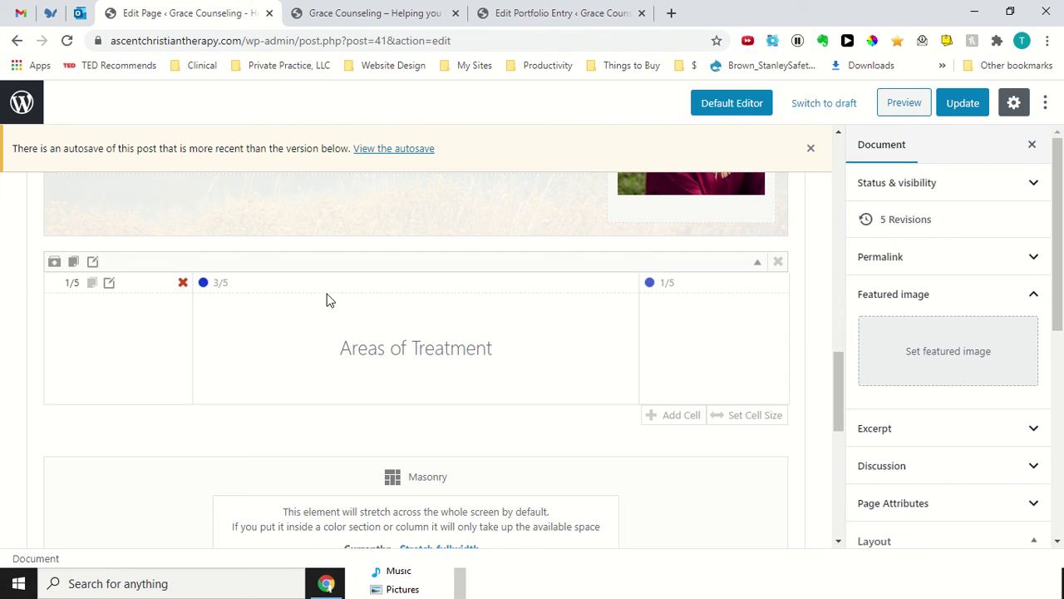
pyautogui.click(109, 283)
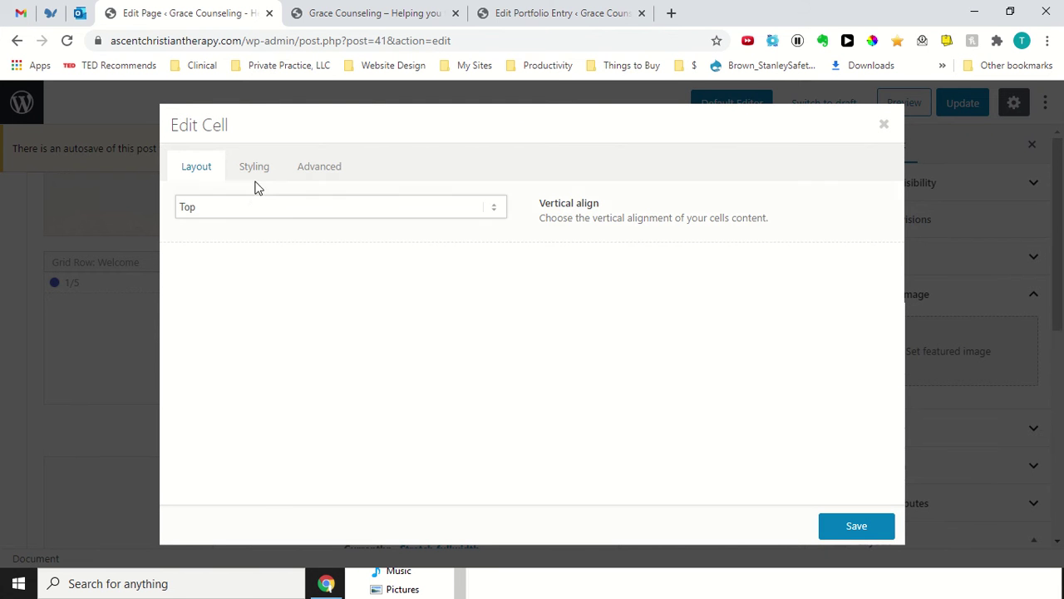
pyautogui.click(255, 169)
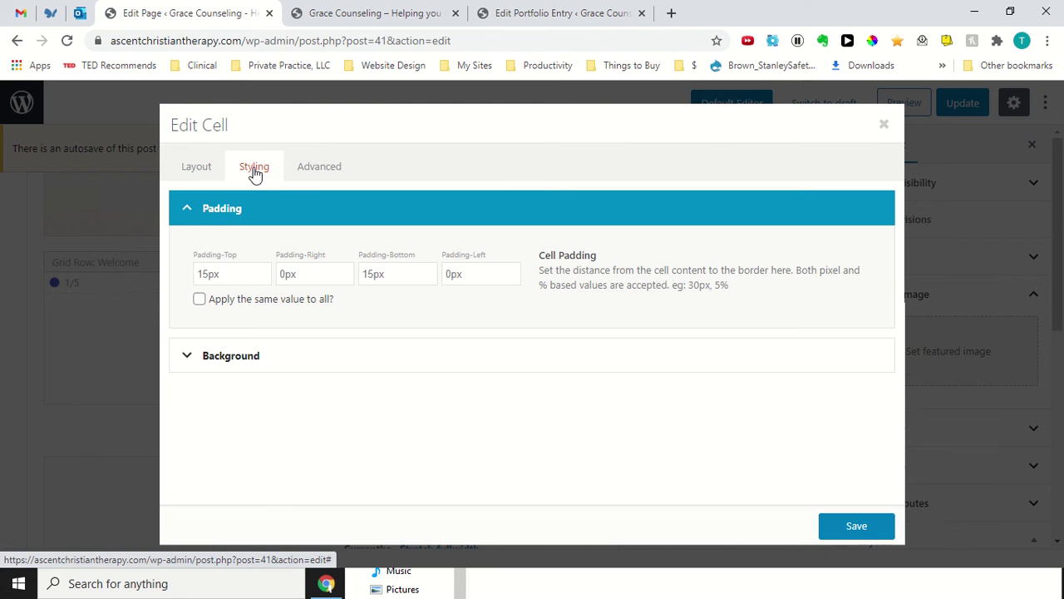
pyautogui.click(318, 170)
pyautogui.click(194, 178)
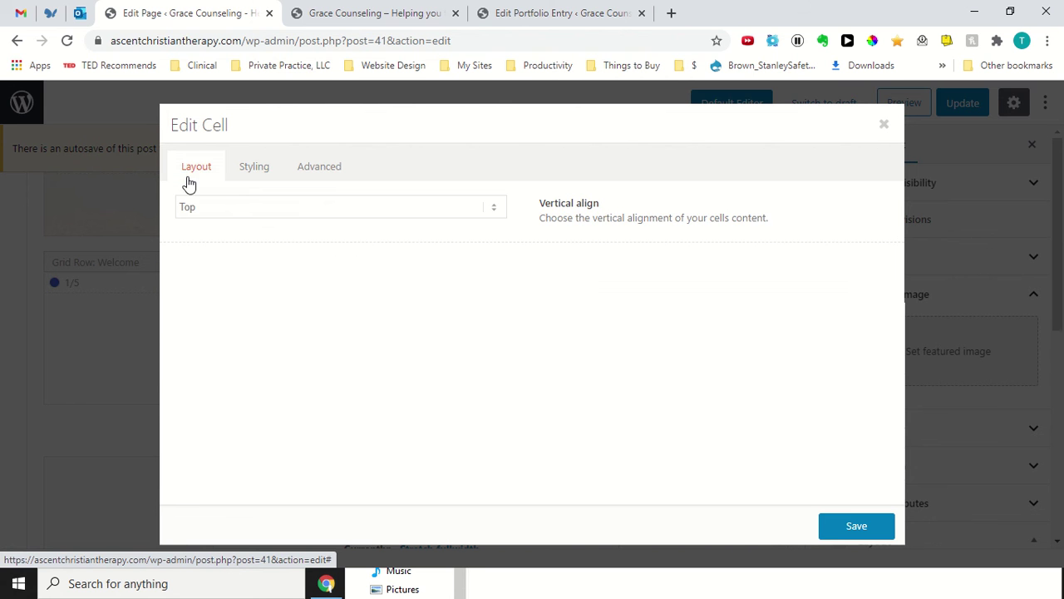
# - Review the cell's background settings and custom background color picker, then close the cell without saving
pyautogui.click(253, 170)
pyautogui.click(183, 366)
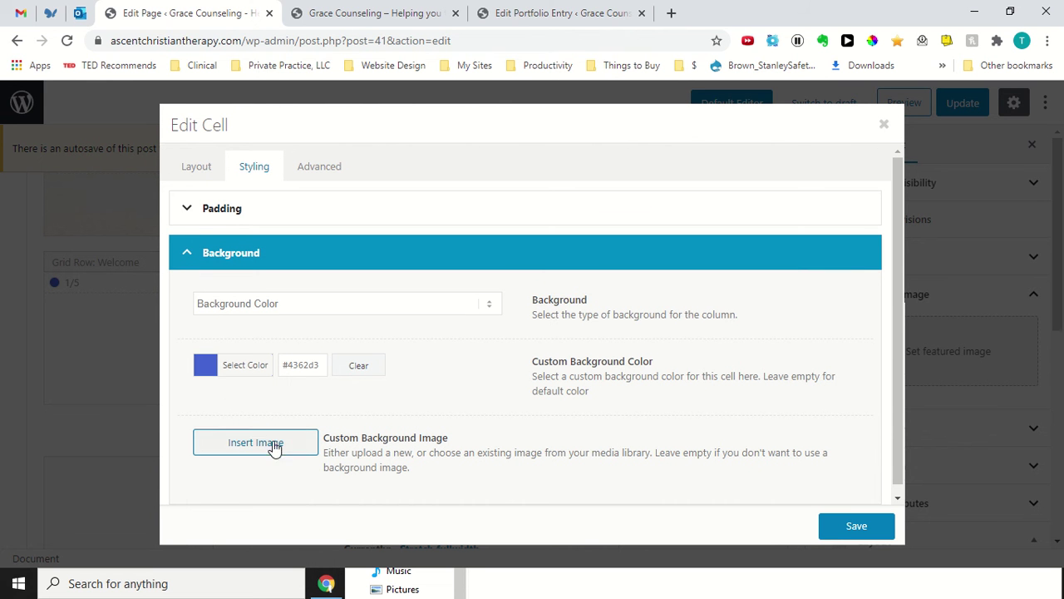
pyautogui.click(204, 368)
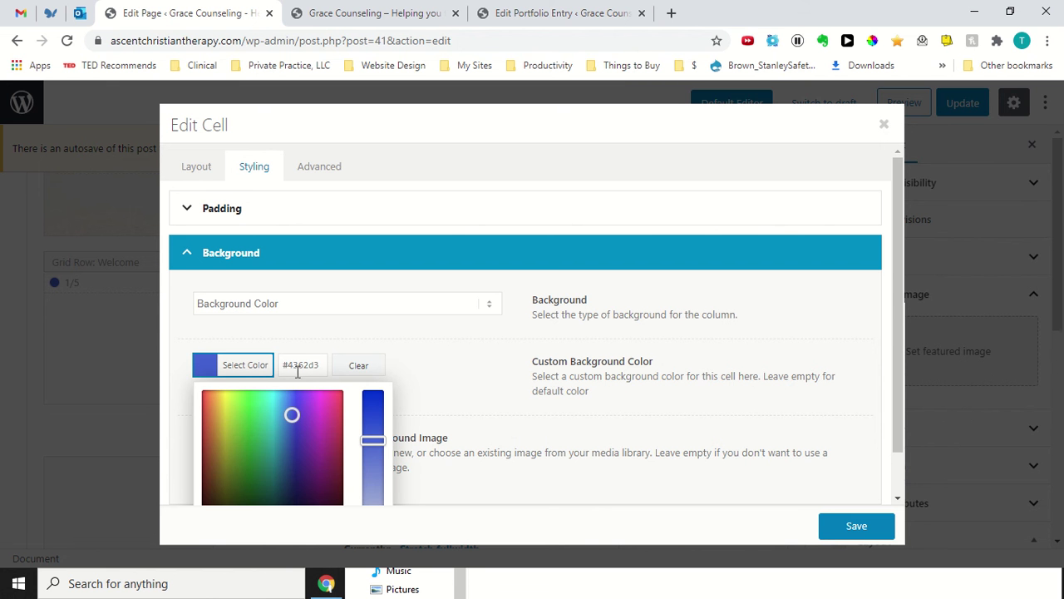
pyautogui.click(881, 124)
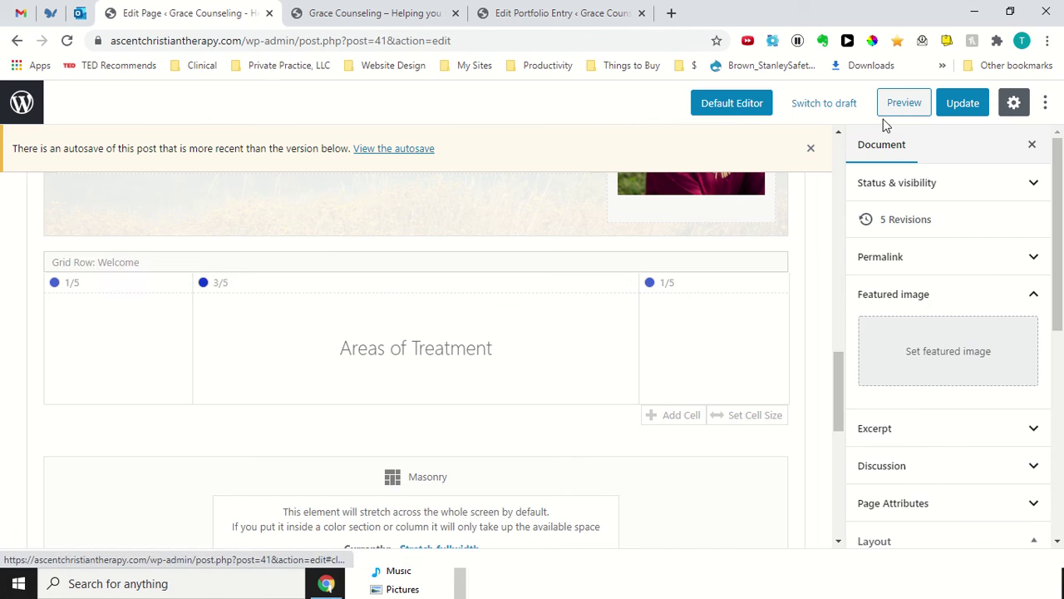
# - Examine the Areas of Treatment grid row and the image tiles below it in the page preview
pyautogui.click(340, 6)
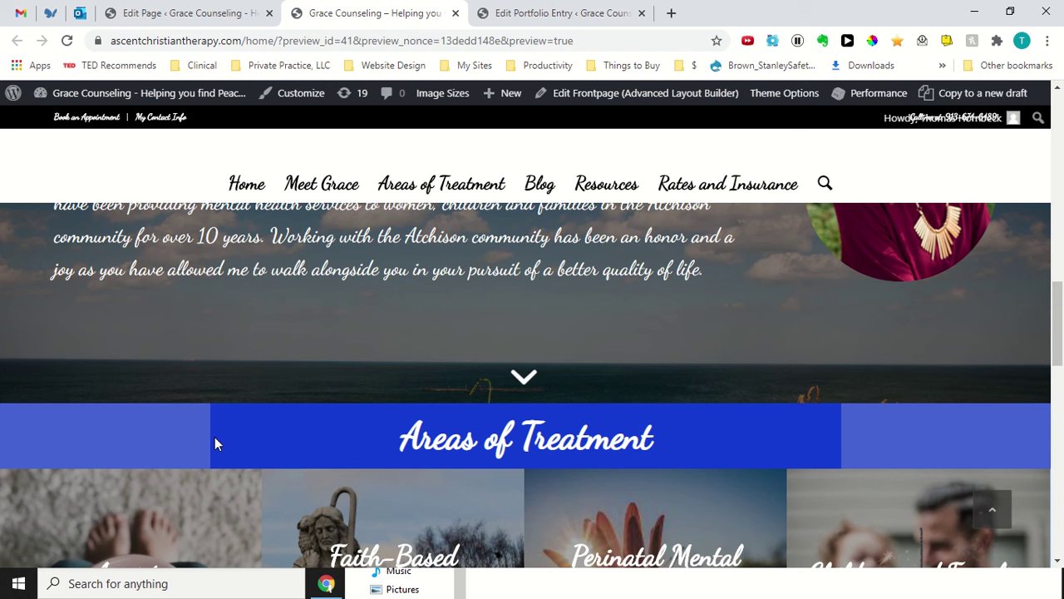
pyautogui.scroll(-1, 424, 421)
pyautogui.scroll(-1, 424, 421)
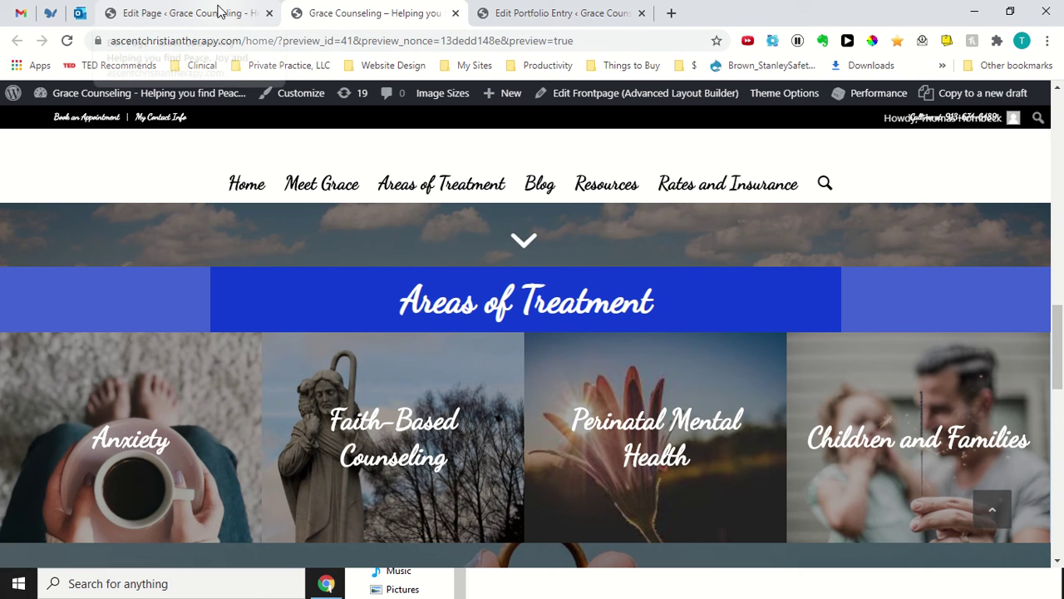
# - Return to the page editor, review the content settings of the Areas of Treatment special heading, and close them without saving
pyautogui.click(220, 12)
pyautogui.scroll(-1, 304, 331)
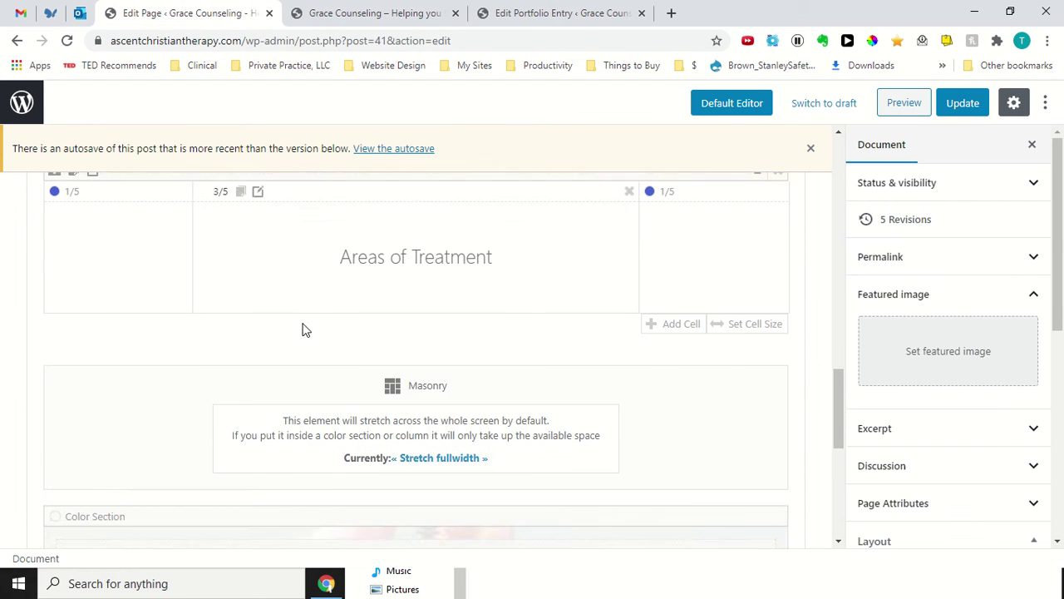
pyautogui.scroll(1, 311, 332)
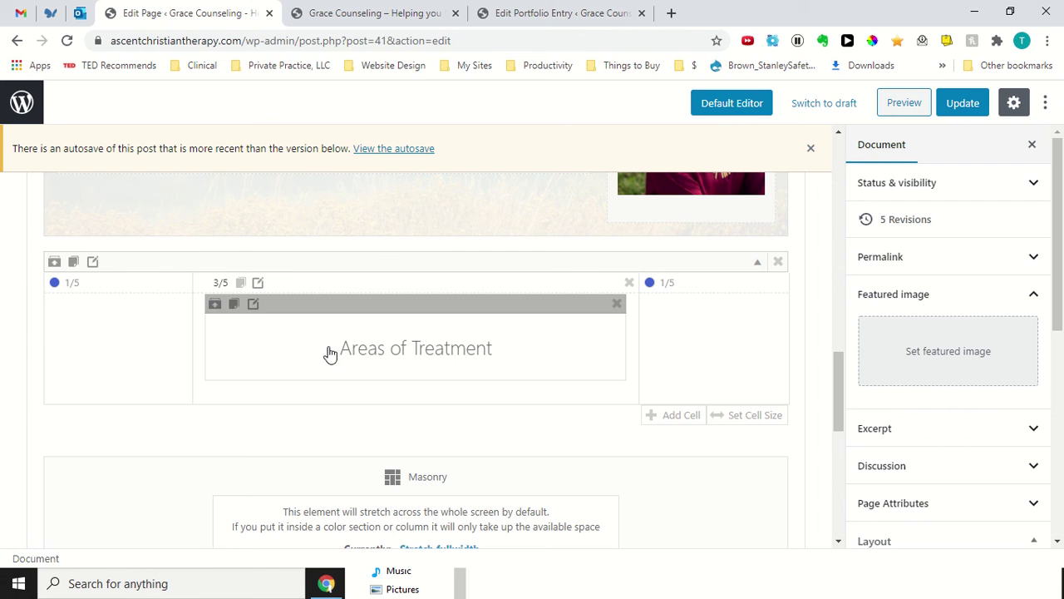
pyautogui.click(253, 306)
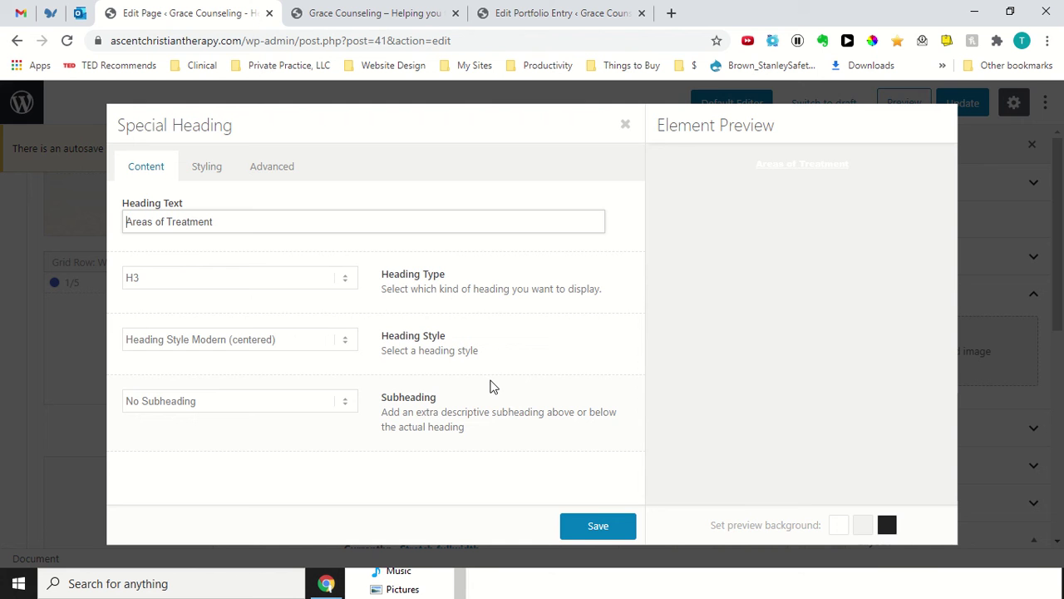
pyautogui.press('Escape')
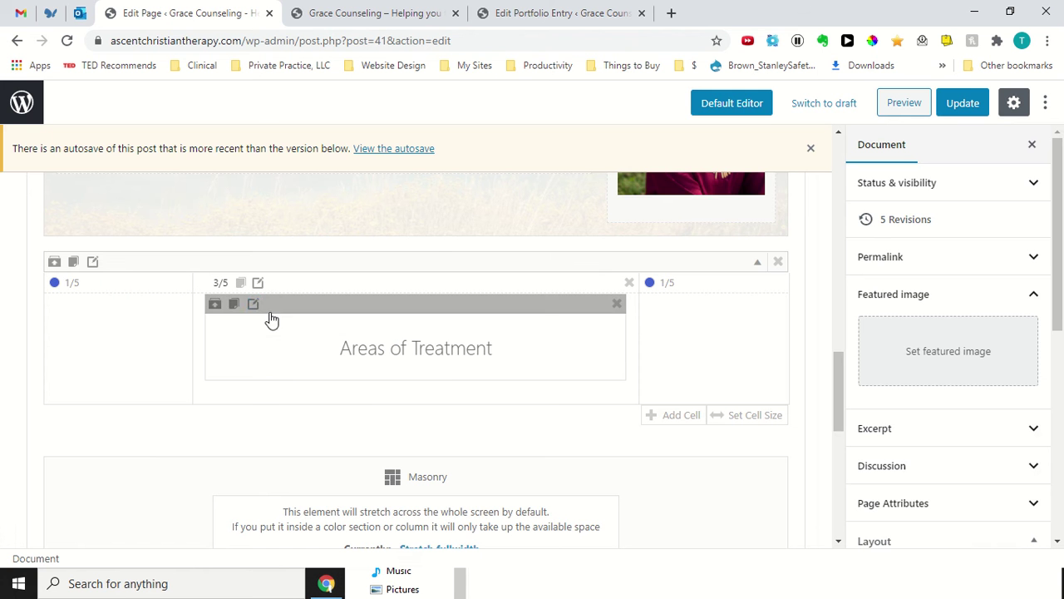
# - Review which entries the Masonry element displays, close its settings without saving, and compare them with the image tiles in the page preview
pyautogui.scroll(-2, 275, 325)
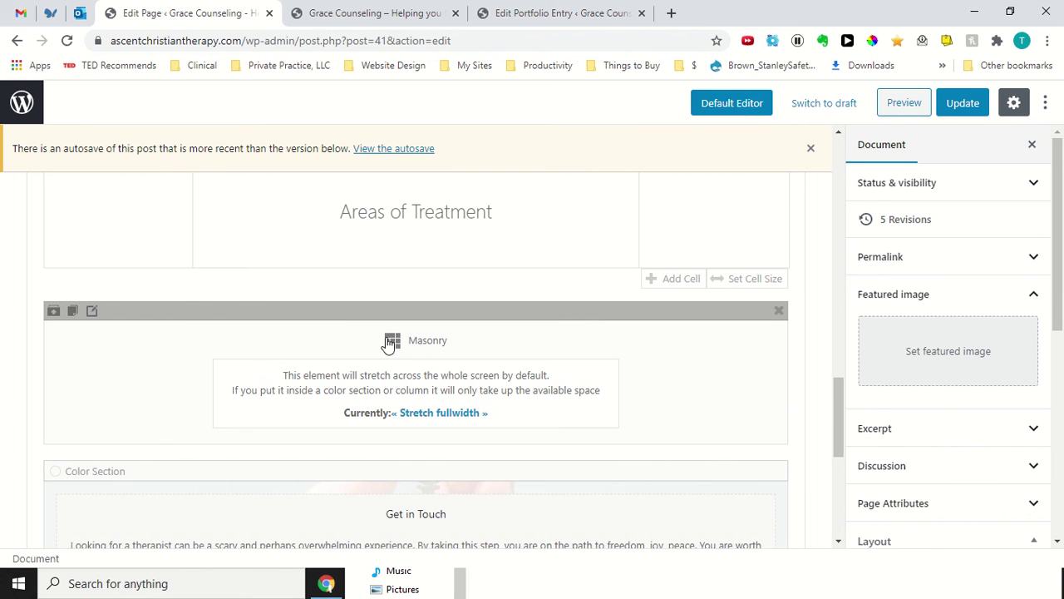
pyautogui.click(92, 312)
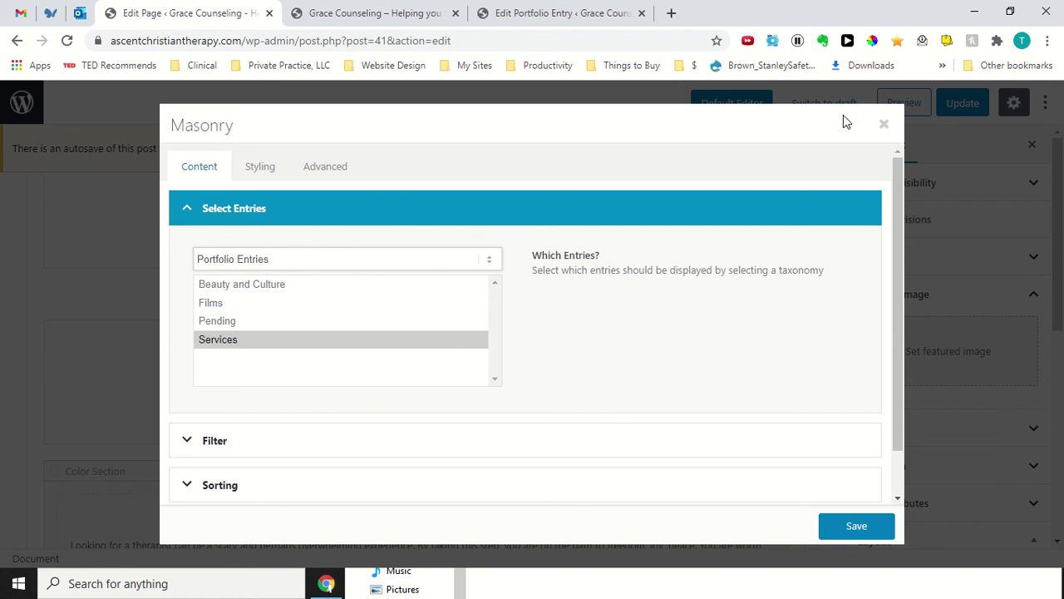
pyautogui.click(883, 126)
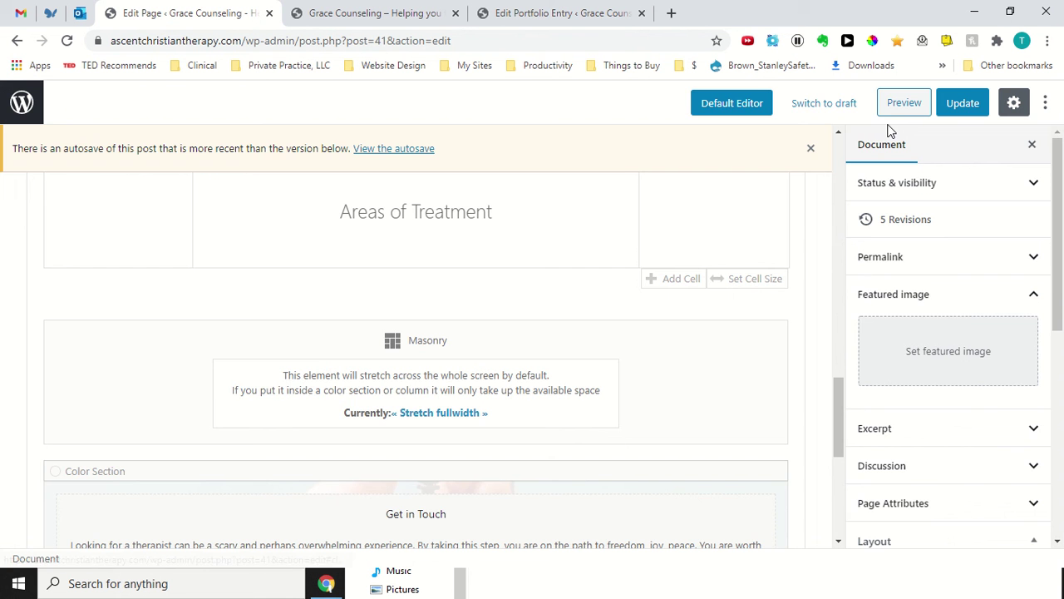
pyautogui.click(357, 11)
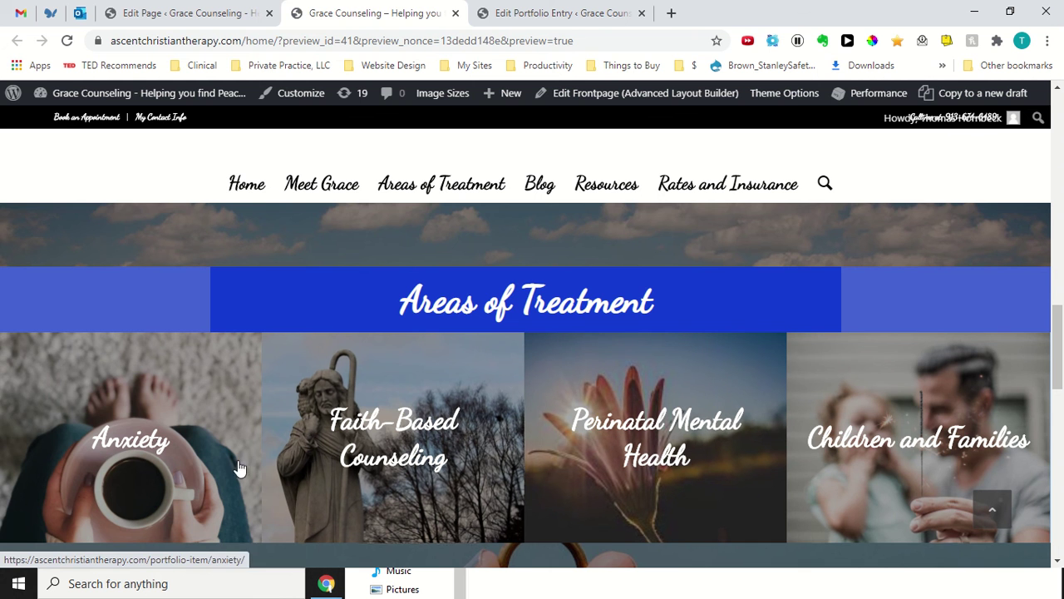
pyautogui.click(187, 17)
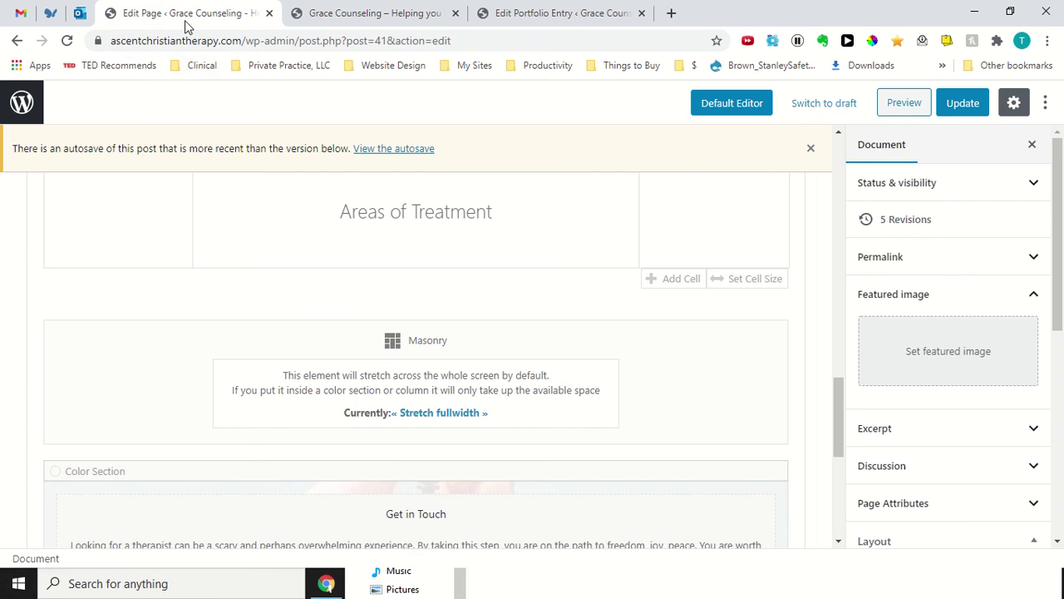
# - Leave the page editor for the Portfolio Items list and compare its entries with the Areas of Treatment tiles in the preview
pyautogui.scroll(1, 83, 136)
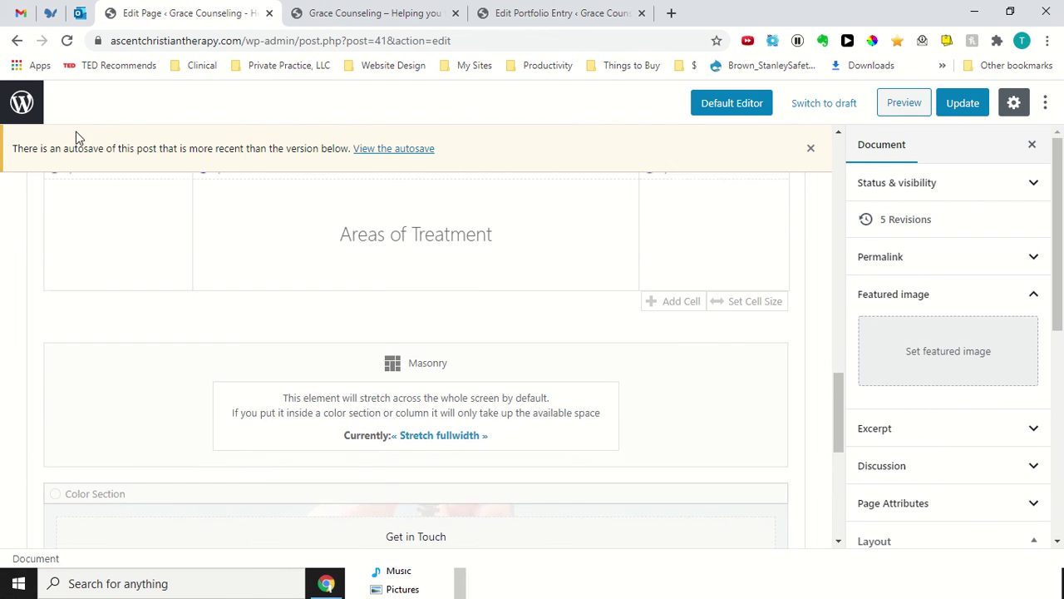
pyautogui.click(22, 104)
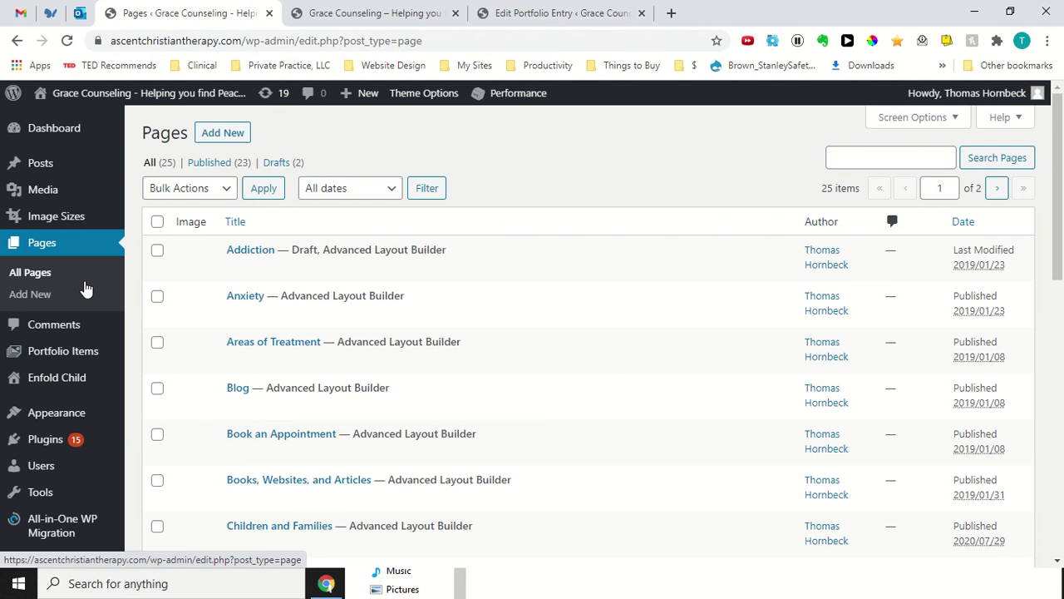
pyautogui.moveTo(60, 357)
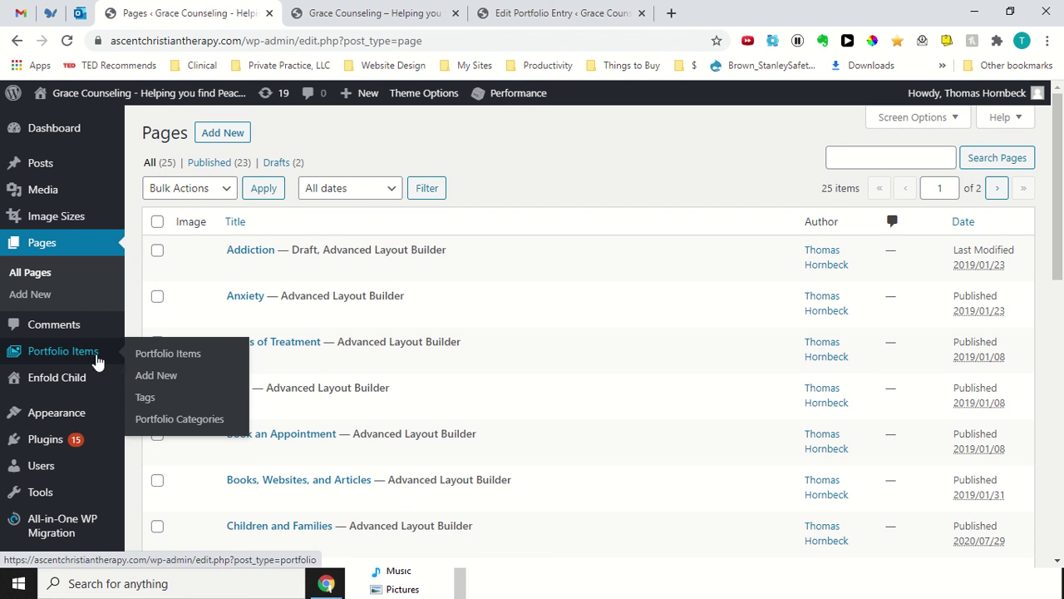
pyautogui.click(142, 361)
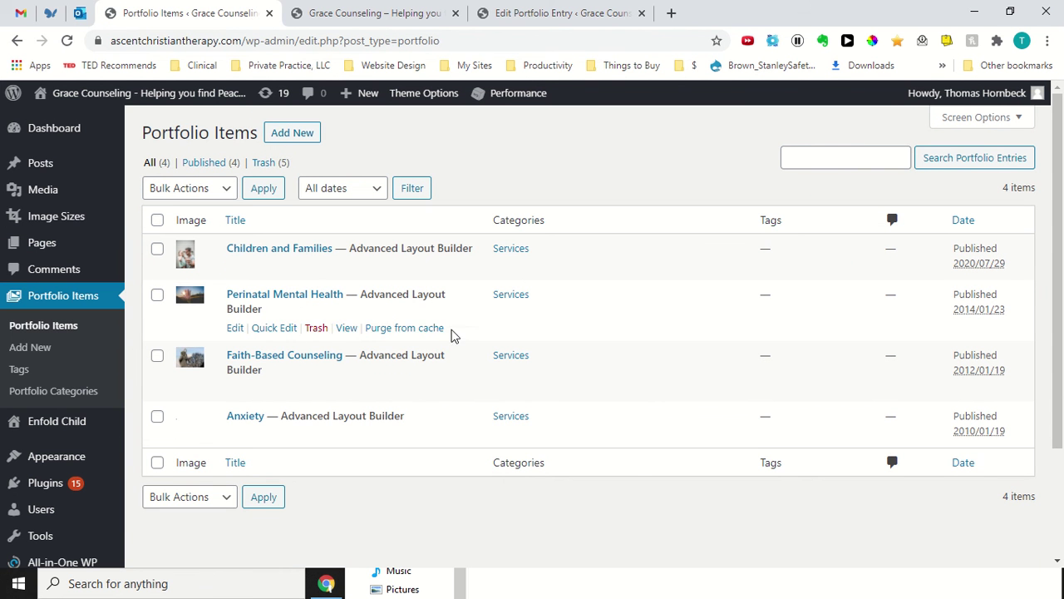
pyautogui.click(378, 14)
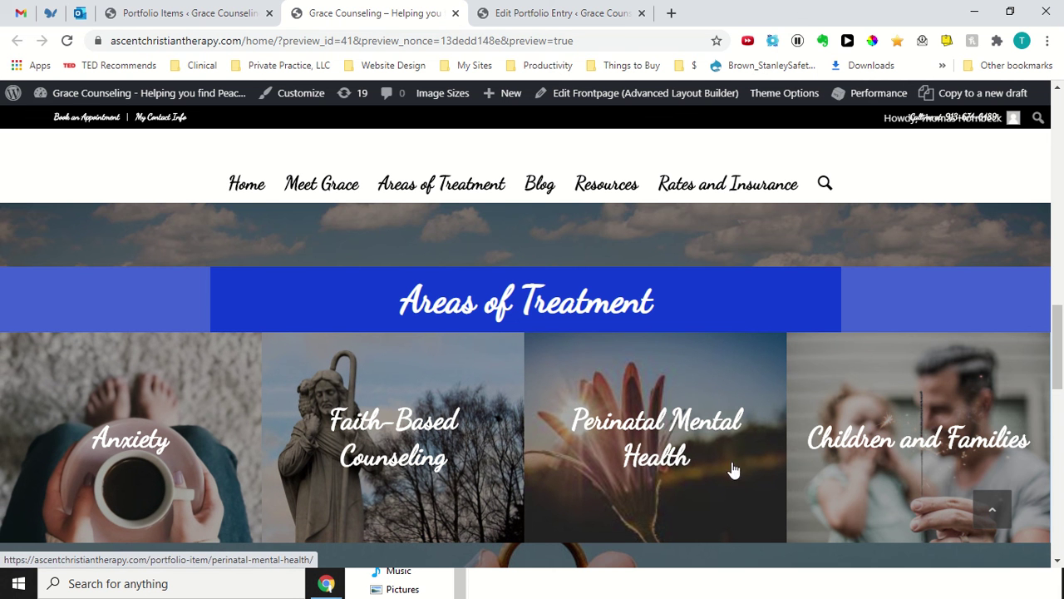
pyautogui.click(200, 13)
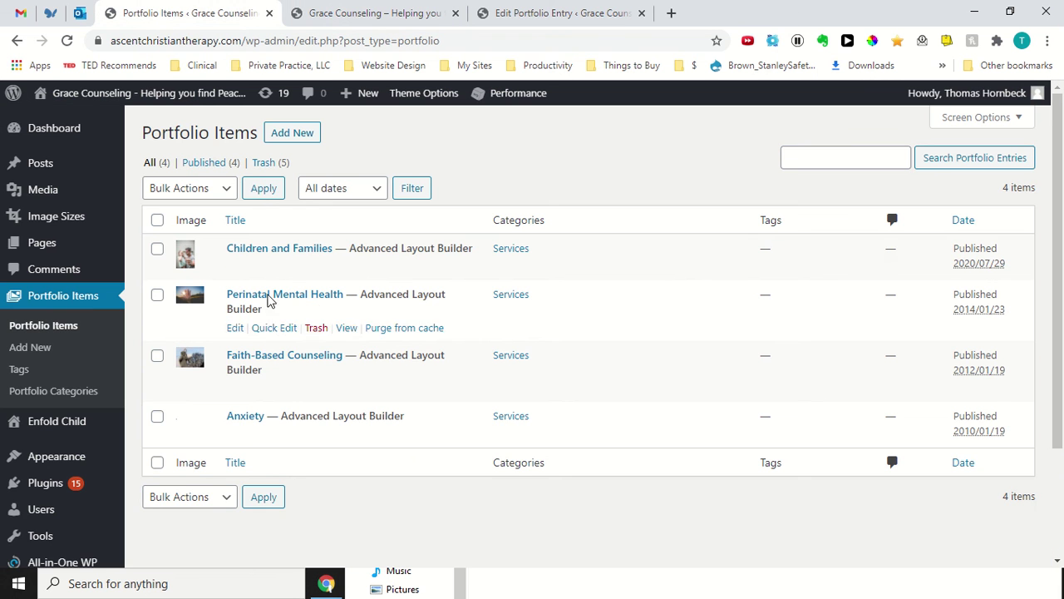
# - Open the Children and Families portfolio entry, review its featured image replacement options without changing the image, and check the tiles in the preview
pyautogui.moveTo(269, 388)
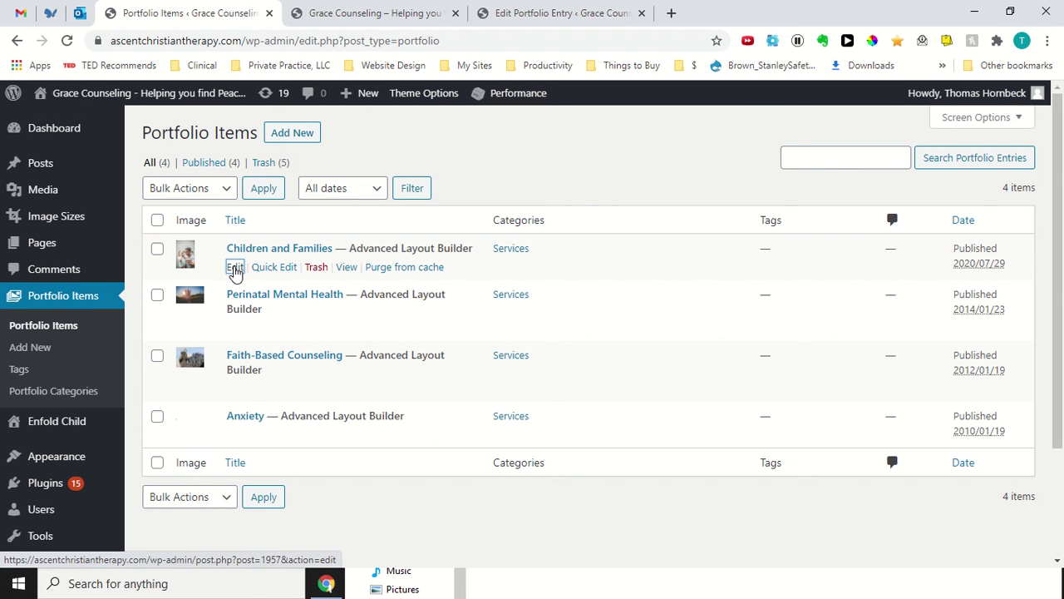
pyautogui.click(235, 267)
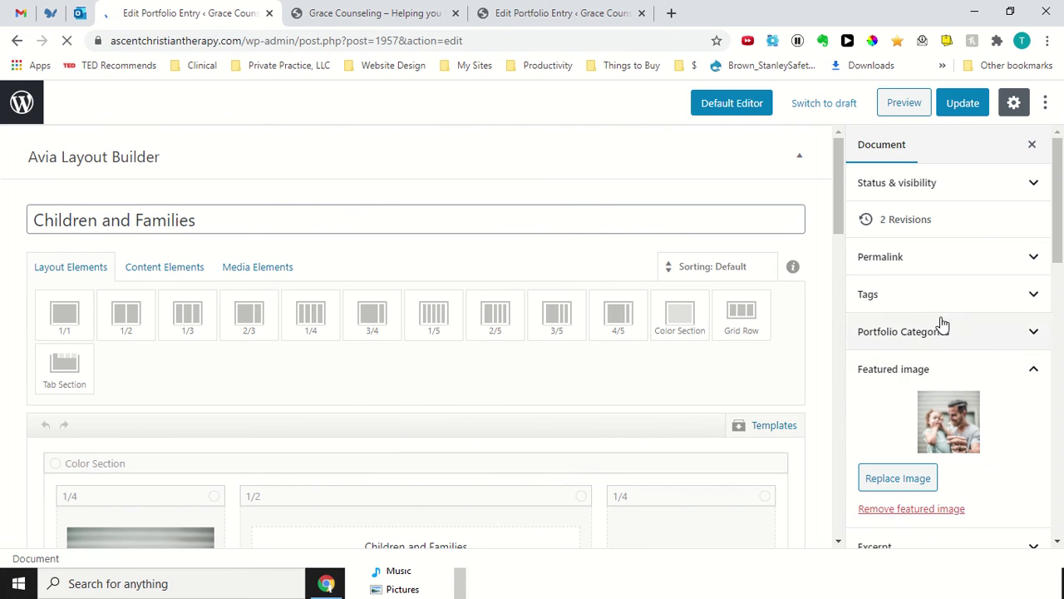
pyautogui.scroll(-1, 940, 325)
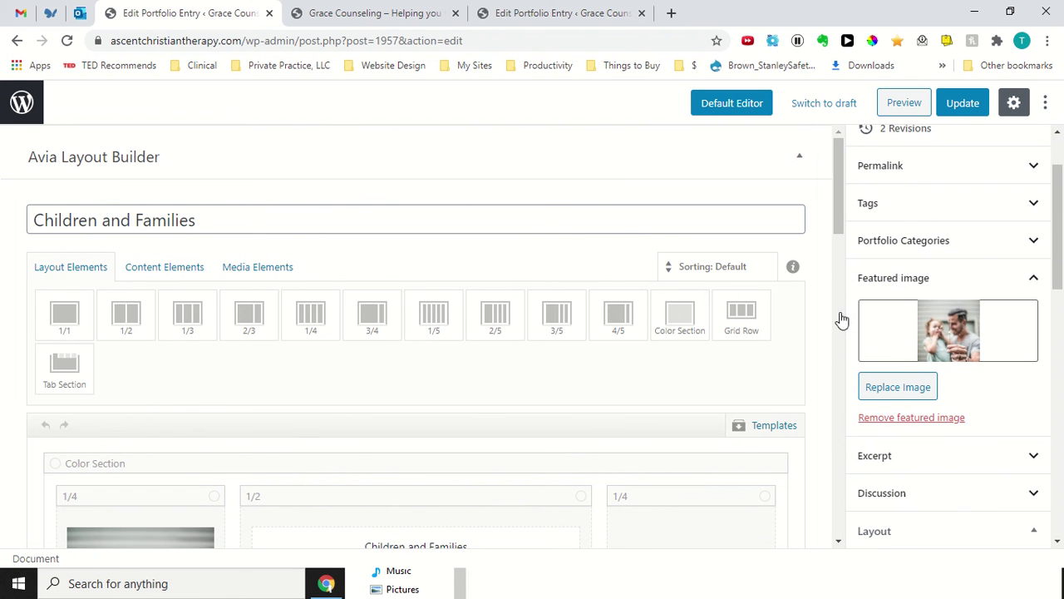
pyautogui.click(897, 389)
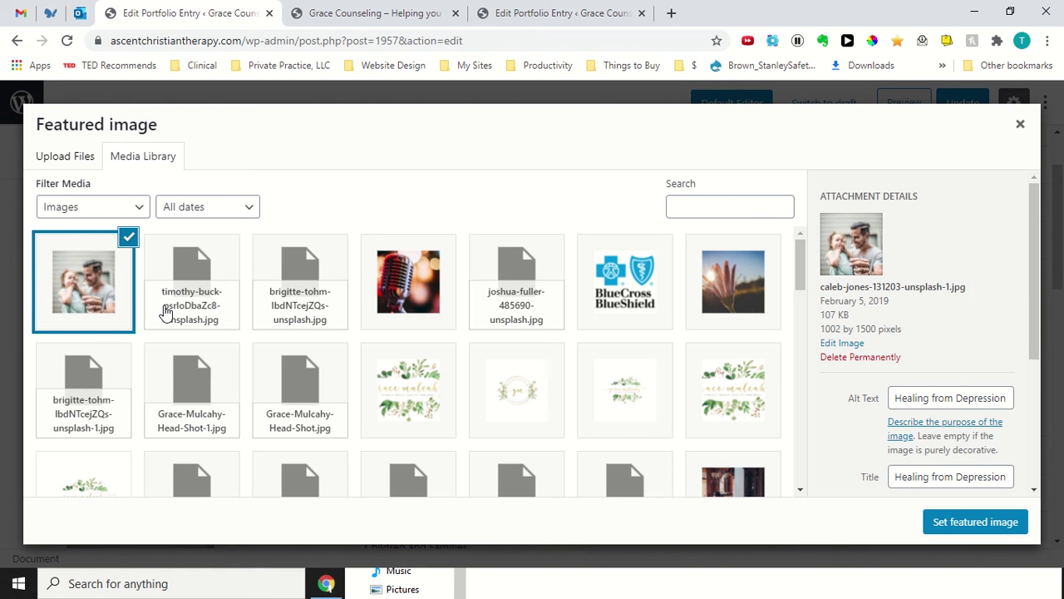
pyautogui.click(1021, 127)
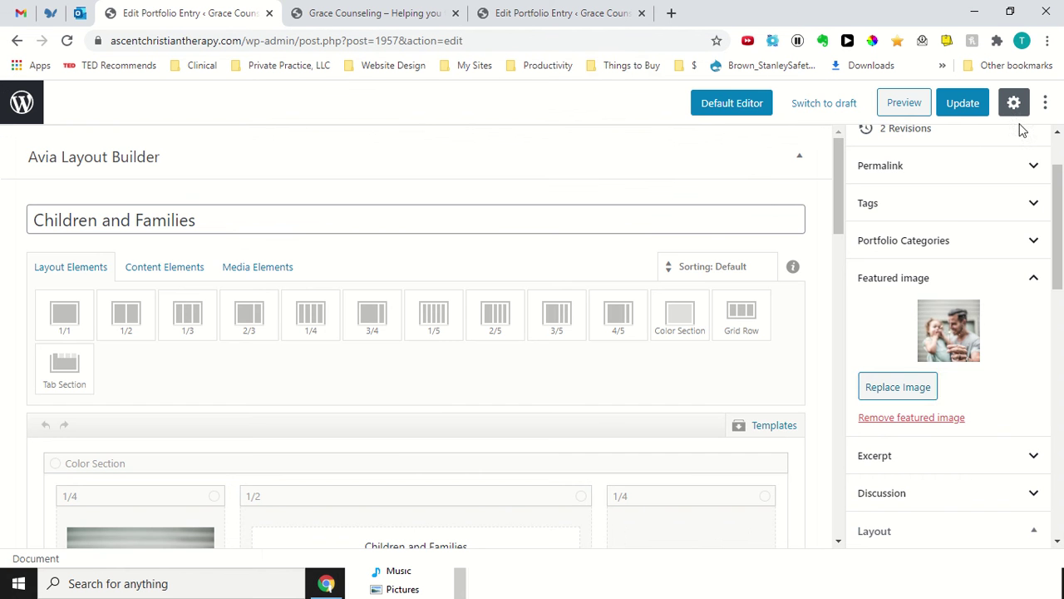
pyautogui.click(317, 17)
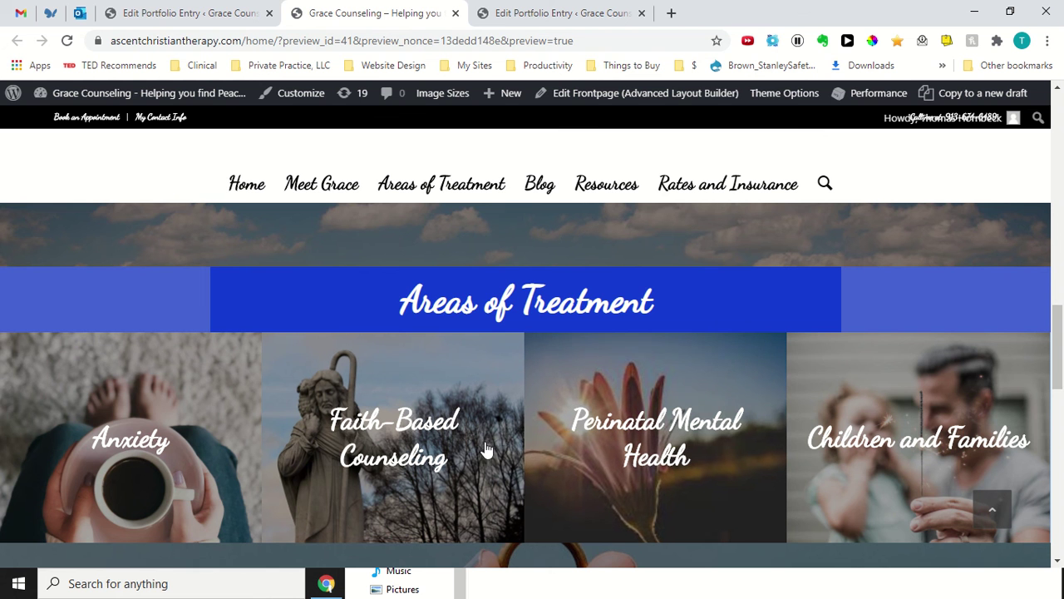
pyautogui.click(193, 15)
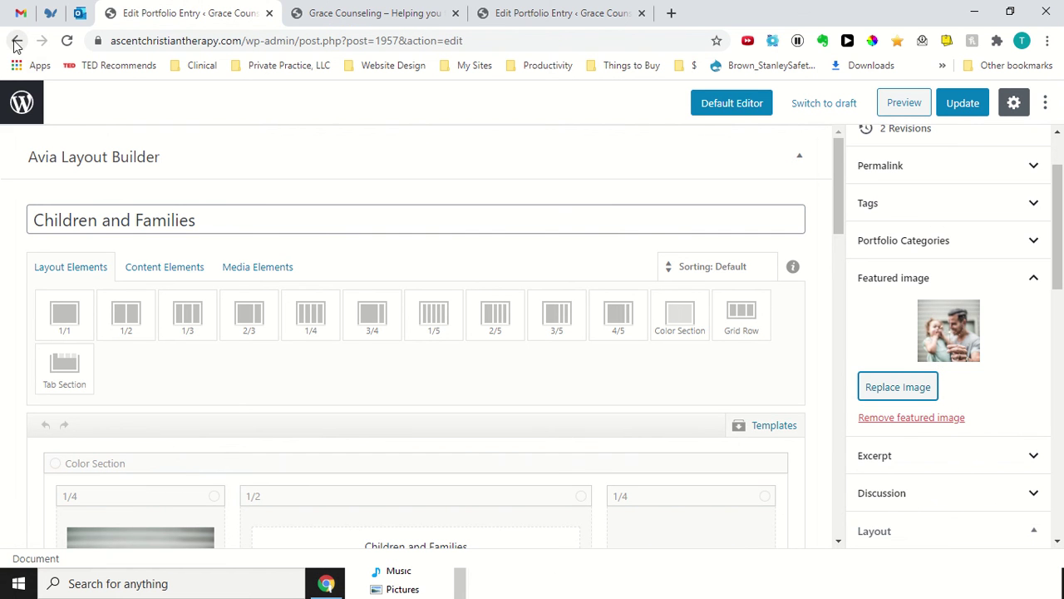
# - Leave the entry without saving, return to the Portfolio Items list, and reopen the Children and Families entry for editing
pyautogui.click(14, 108)
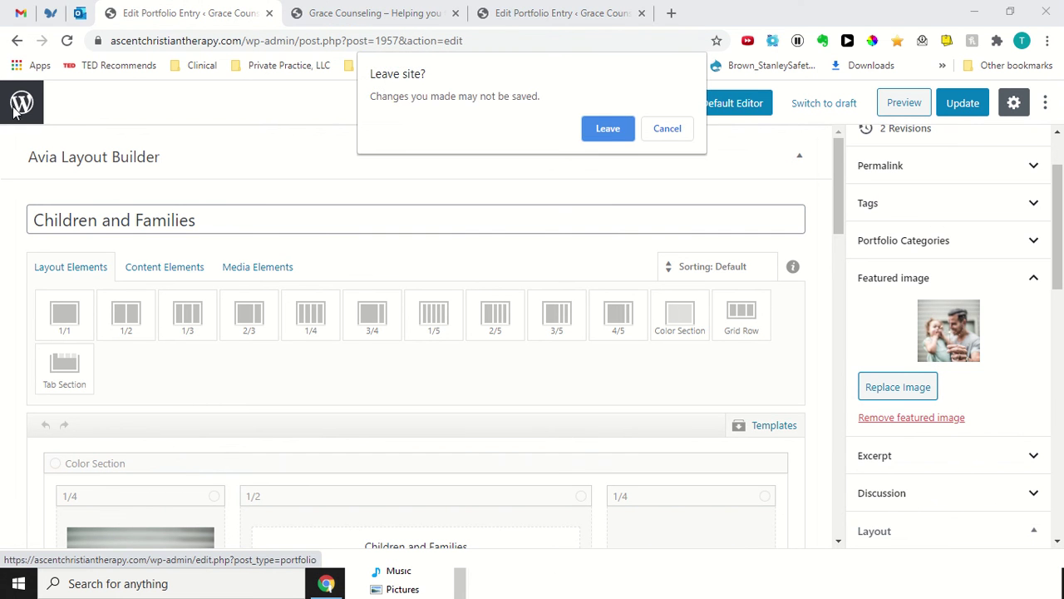
pyautogui.click(608, 128)
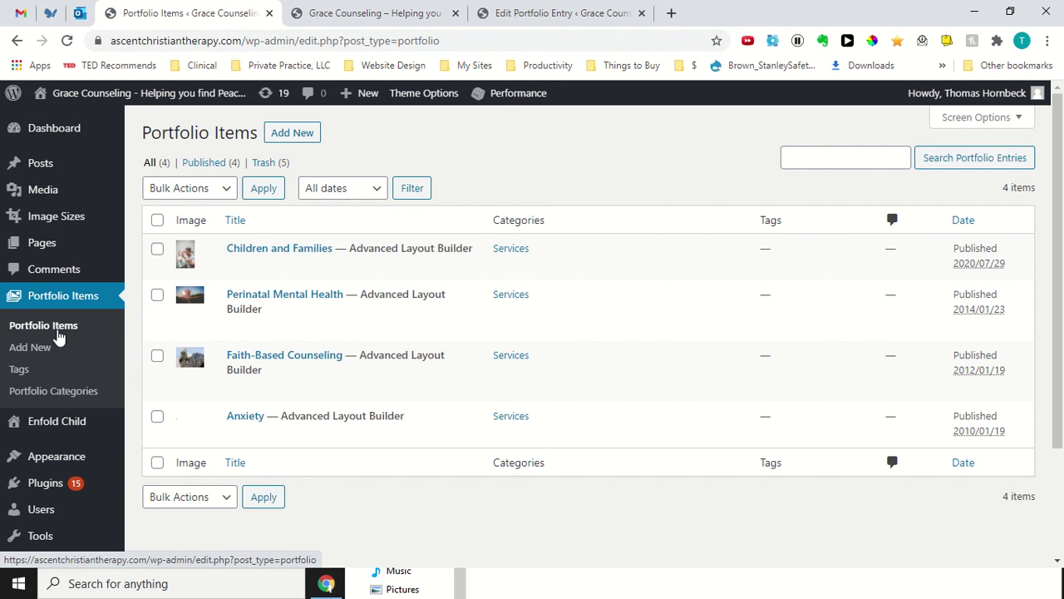
pyautogui.click(58, 335)
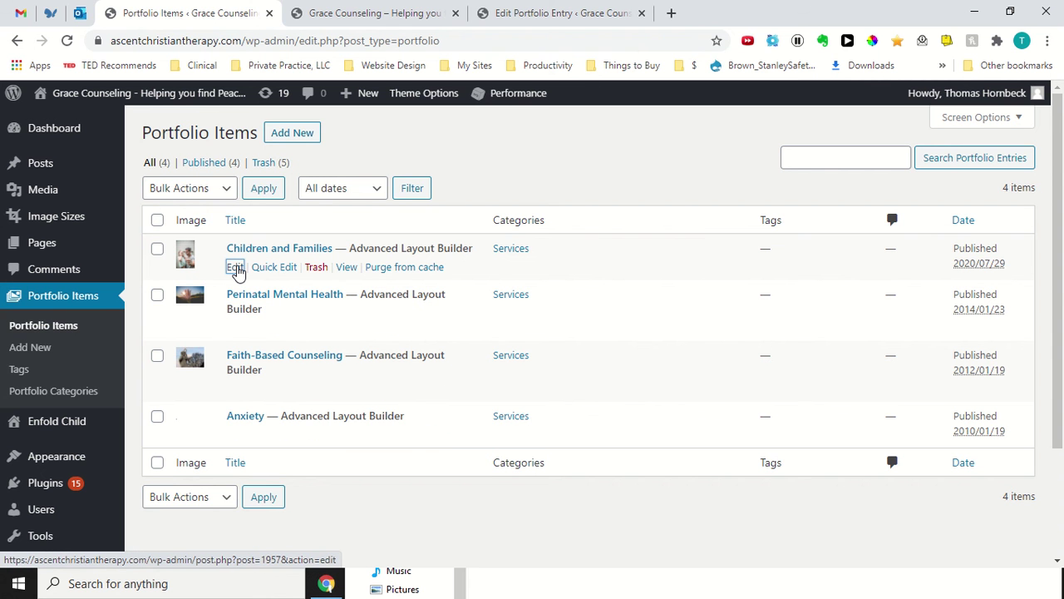
pyautogui.click(236, 268)
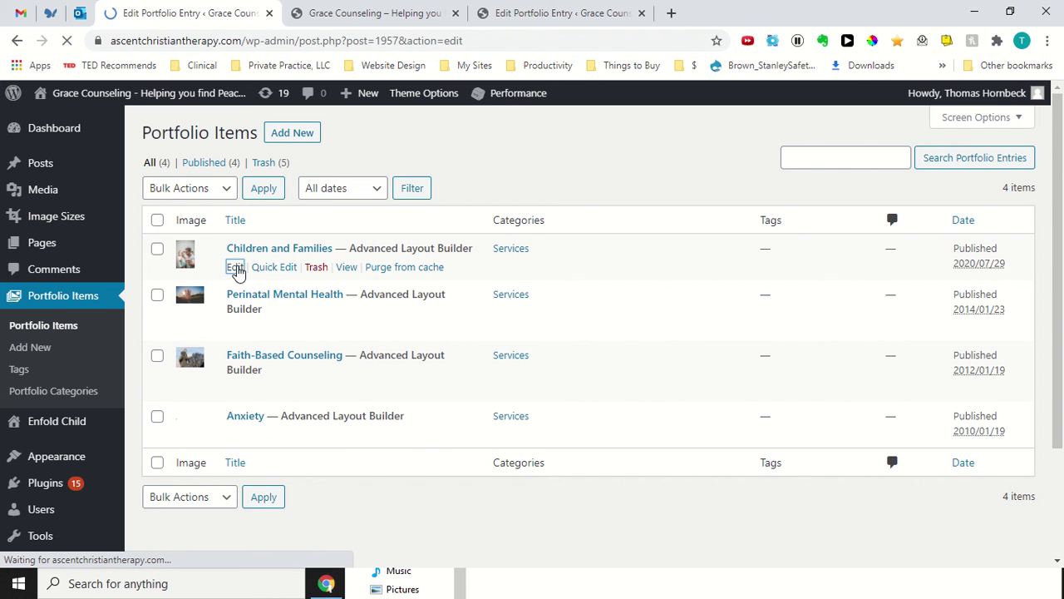